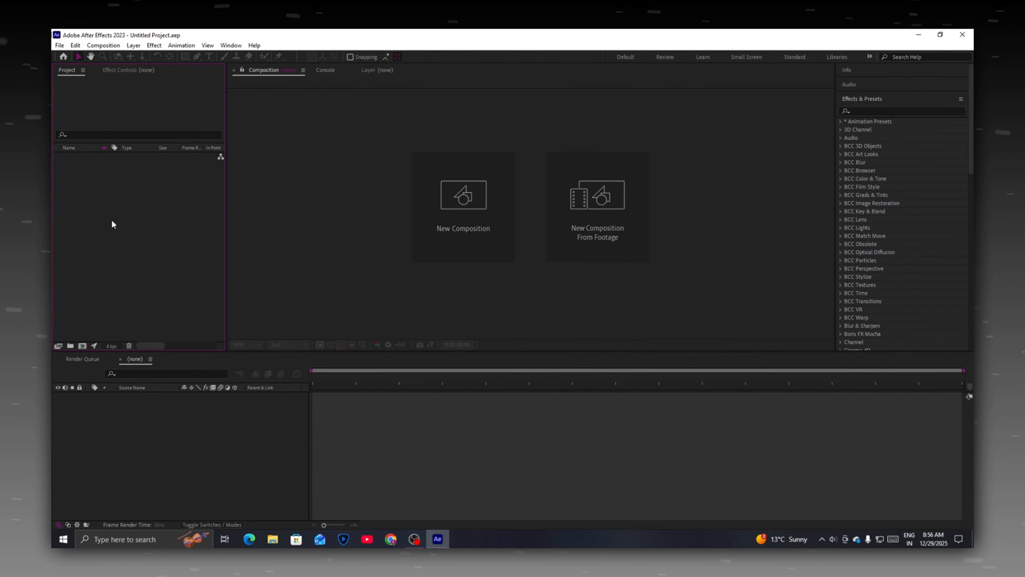
Step: Create a new 1080 x 1440, 60 fps composition named "quality cc"
click(430, 206)
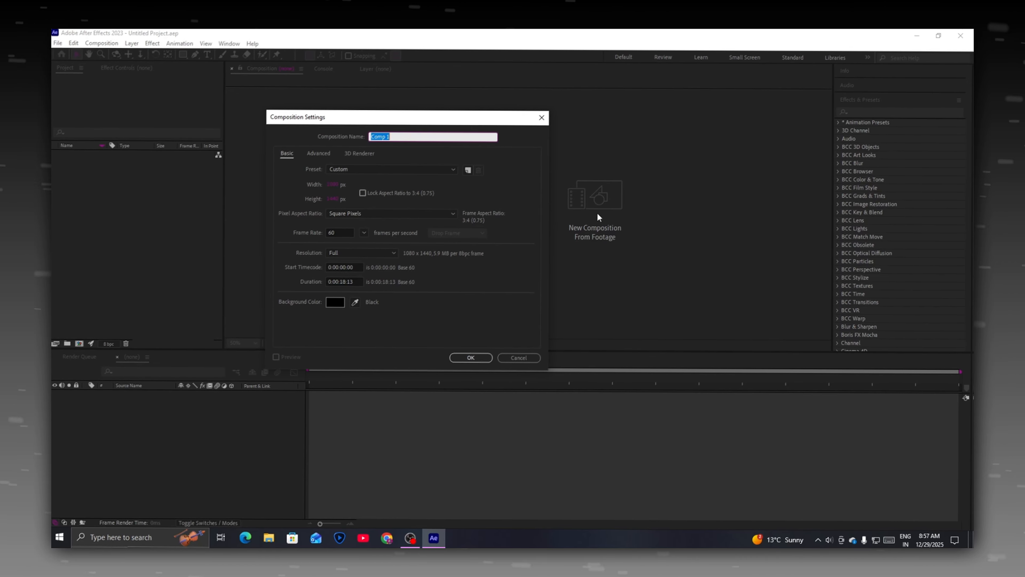
click(316, 154)
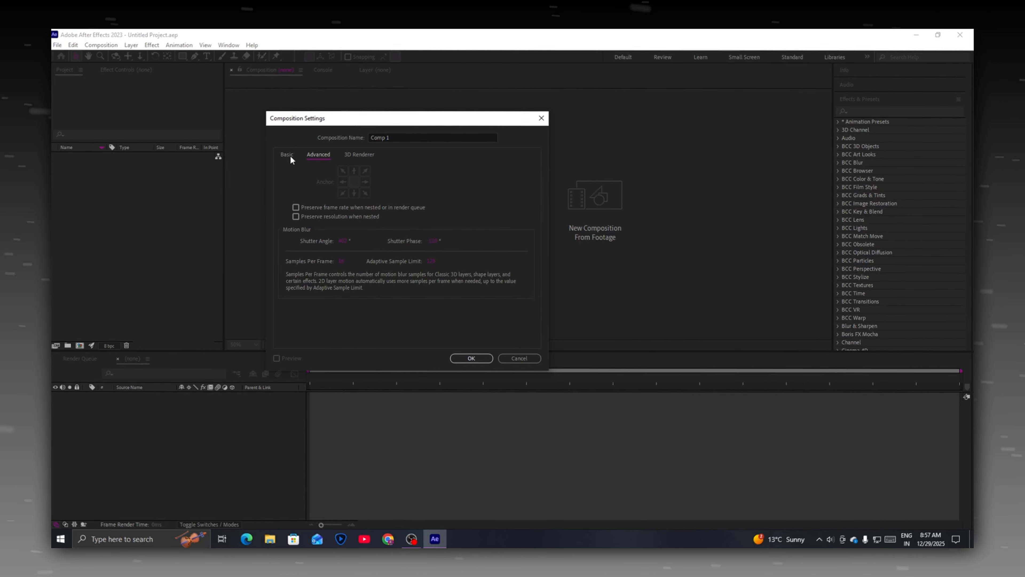
click(298, 153)
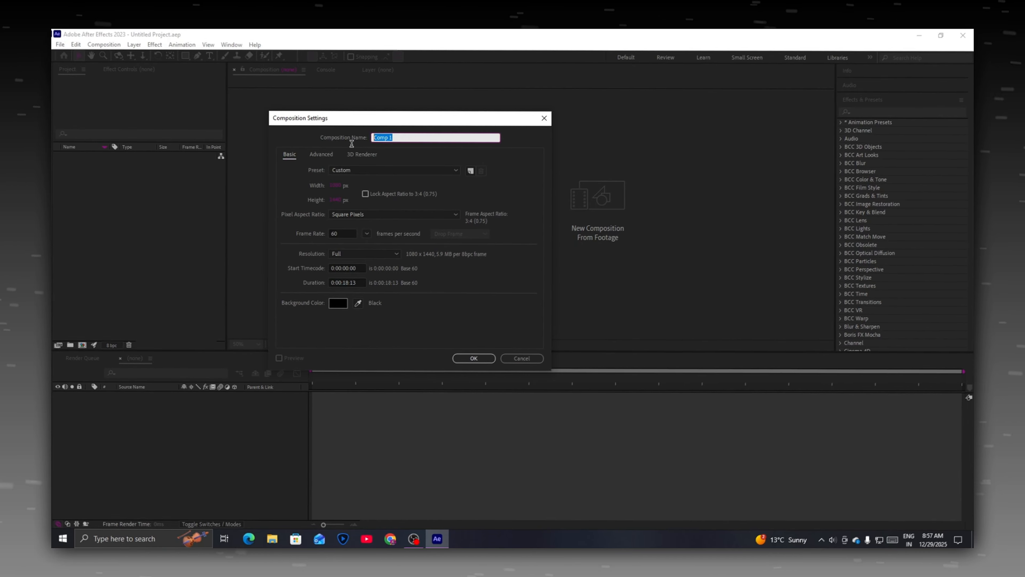
text(c)
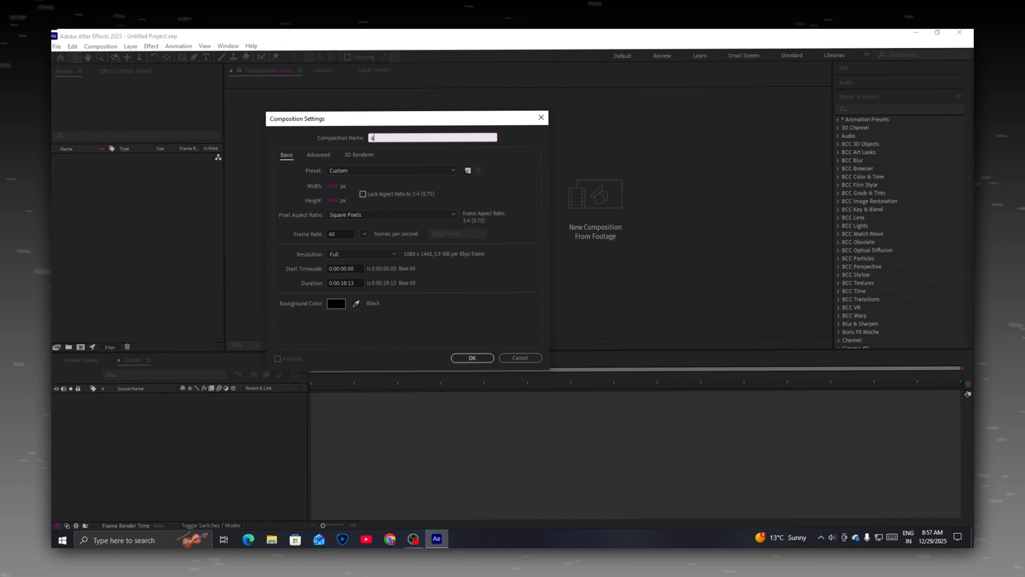
text(uality)
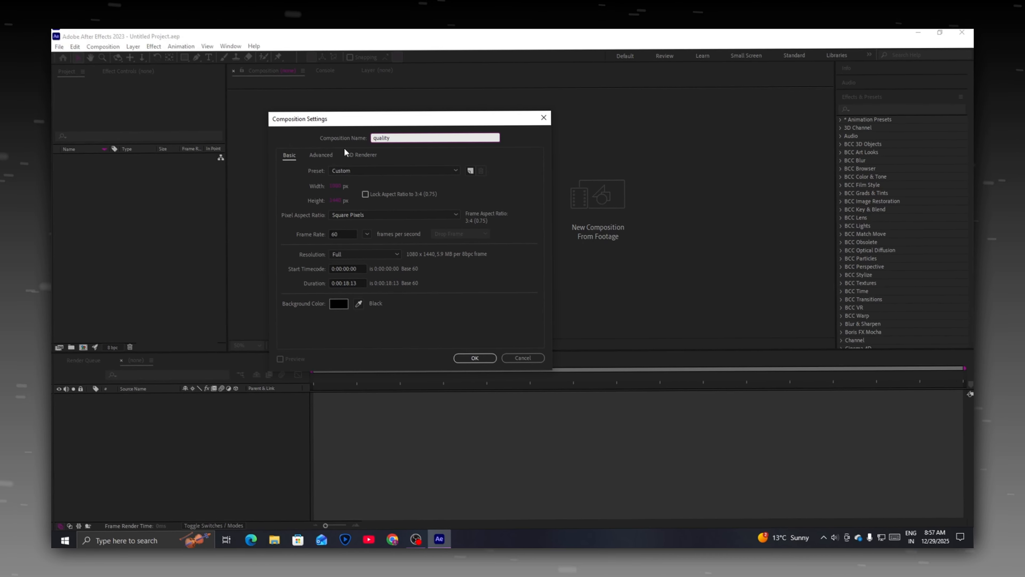
text( cc)
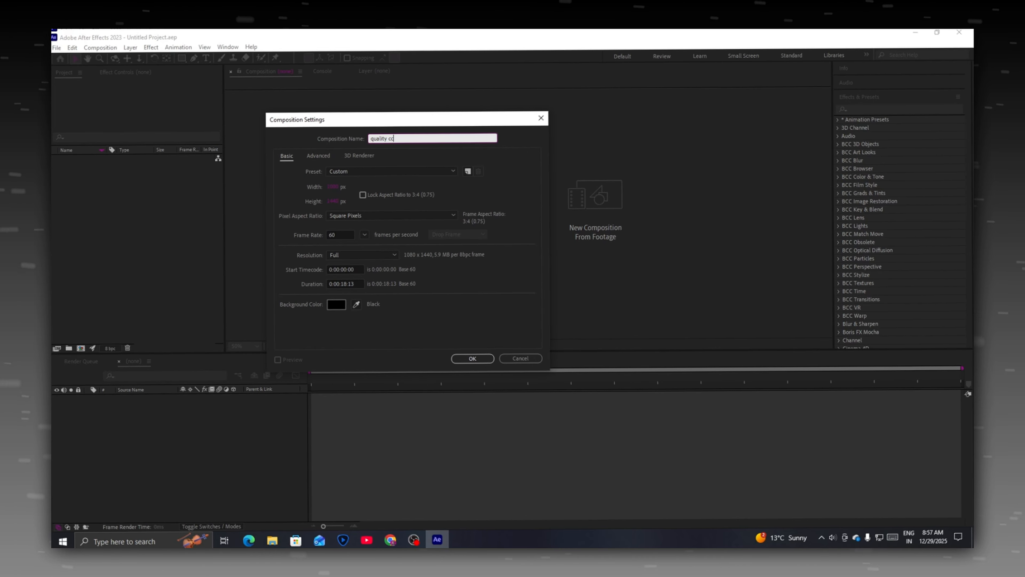
click(474, 357)
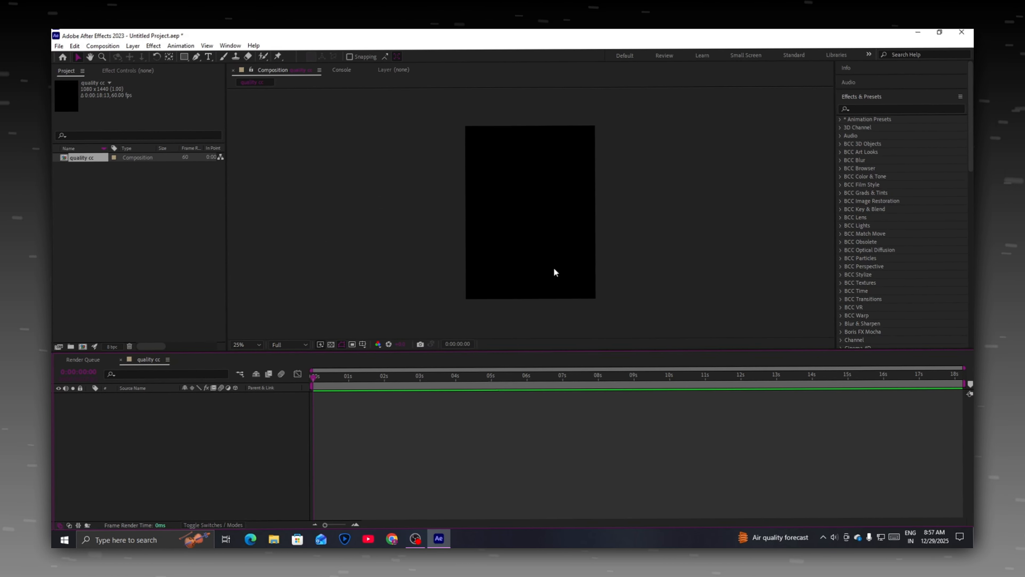
Step: Import the clip jisoo test_3840x2160_prob-3.mp4 and add it to the quality cc timeline
double_click(138, 238)
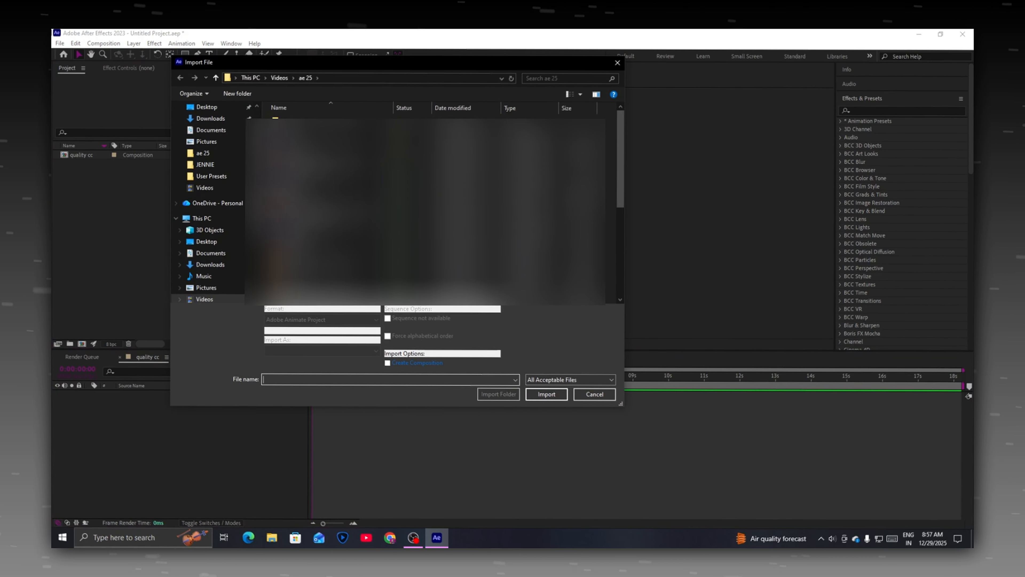
double_click(341, 267)
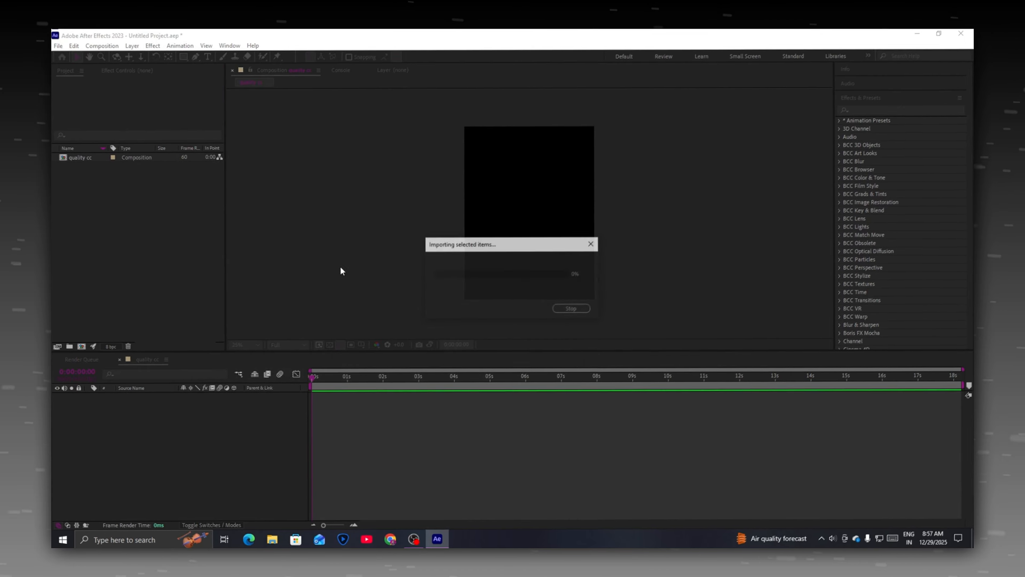
drag(78, 164, 88, 407)
Step: Scale the video layer to fit the composition's height
right_click(160, 393)
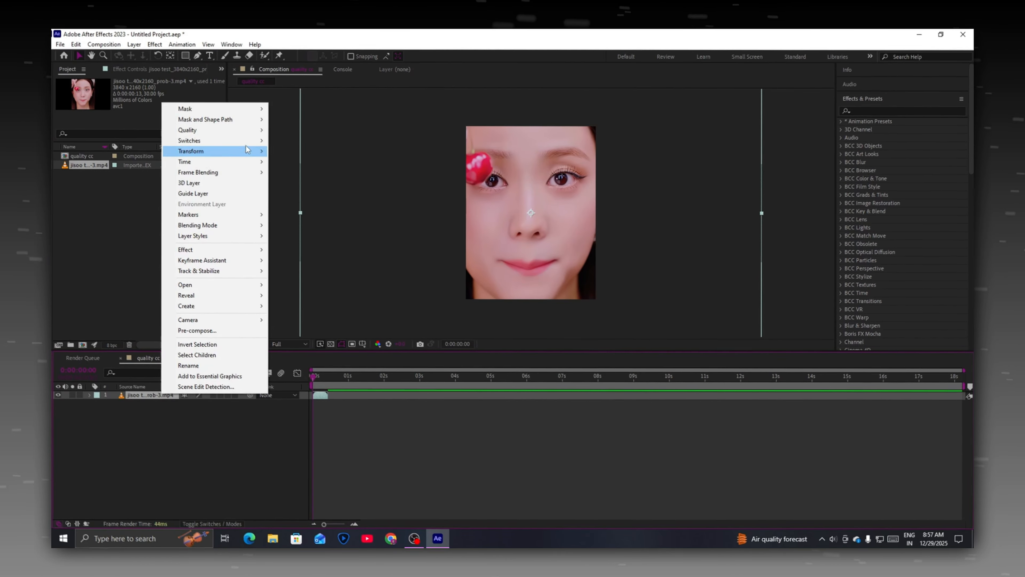
mouse_move(247, 149)
click(319, 297)
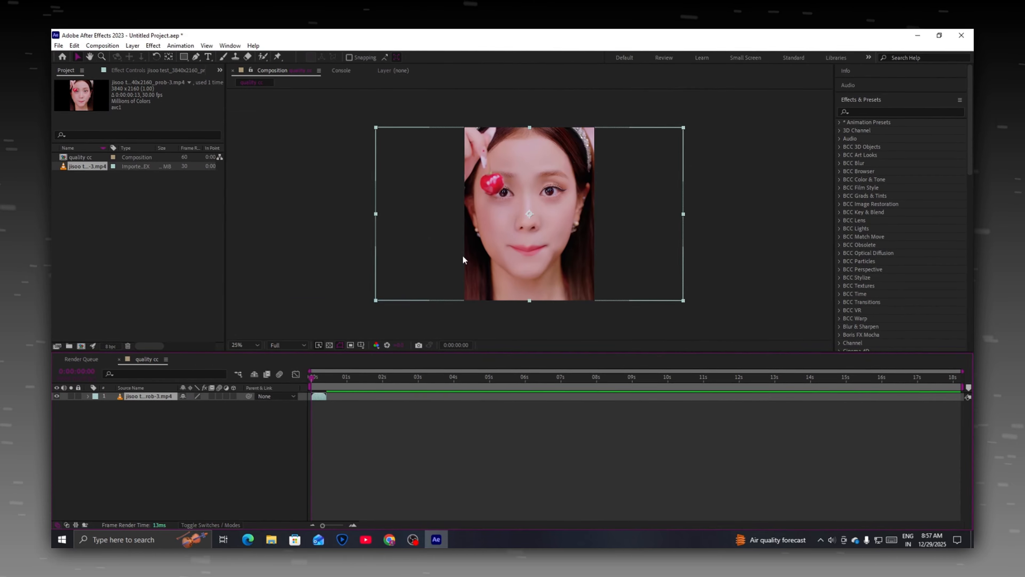
Step: Examine the clip's frames in close-up across the timeline to judge the face detail
scroll(511, 224, up, 4)
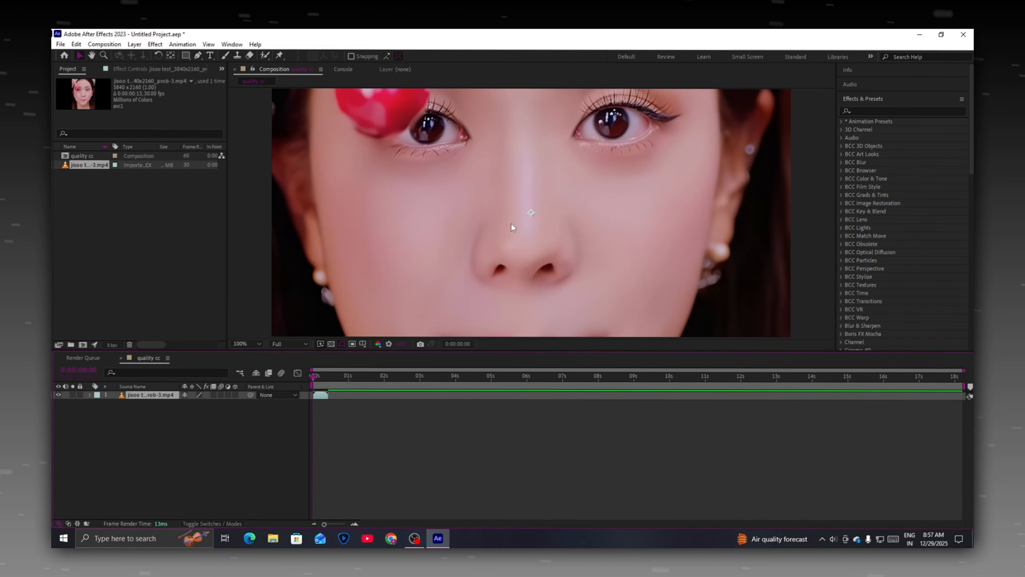
click(348, 524)
drag(588, 373, 898, 382)
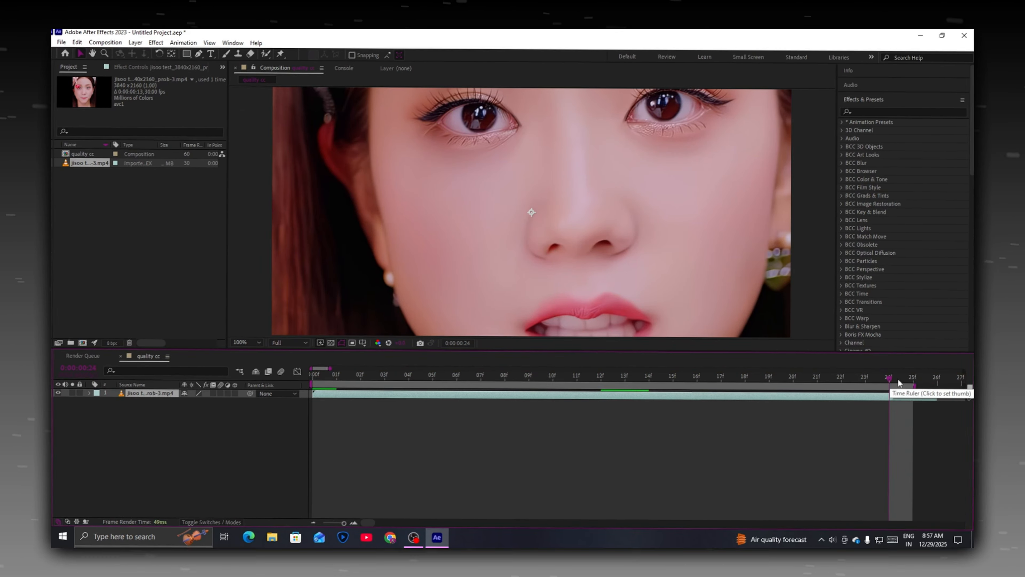
click(631, 376)
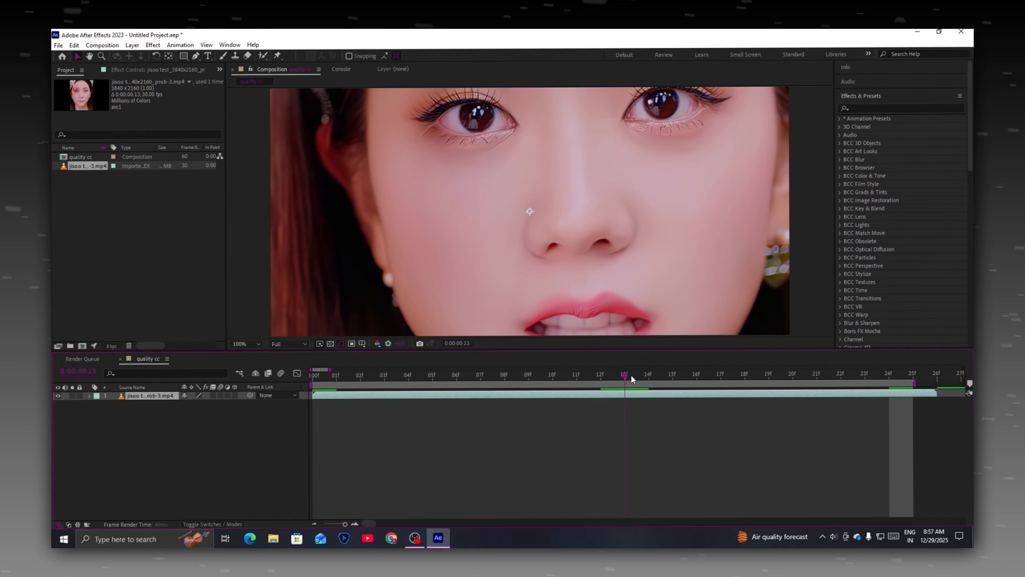
key(Page_Down)
key(Page_Down)
scroll(660, 191, down, 2)
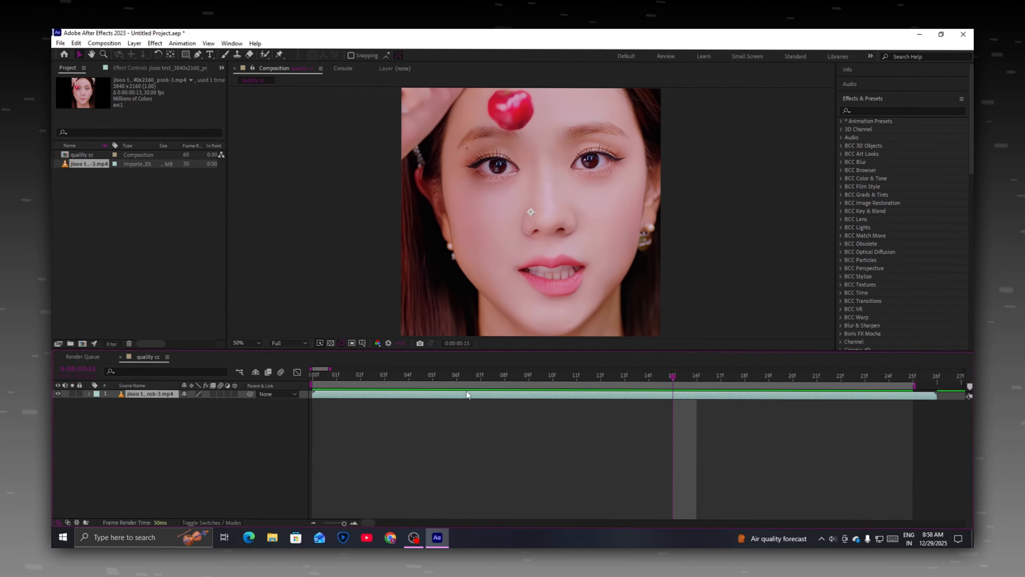
Step: Add a new adjustment layer above the video clip and move the playhead to frame 12
right_click(220, 424)
mouse_move(283, 312)
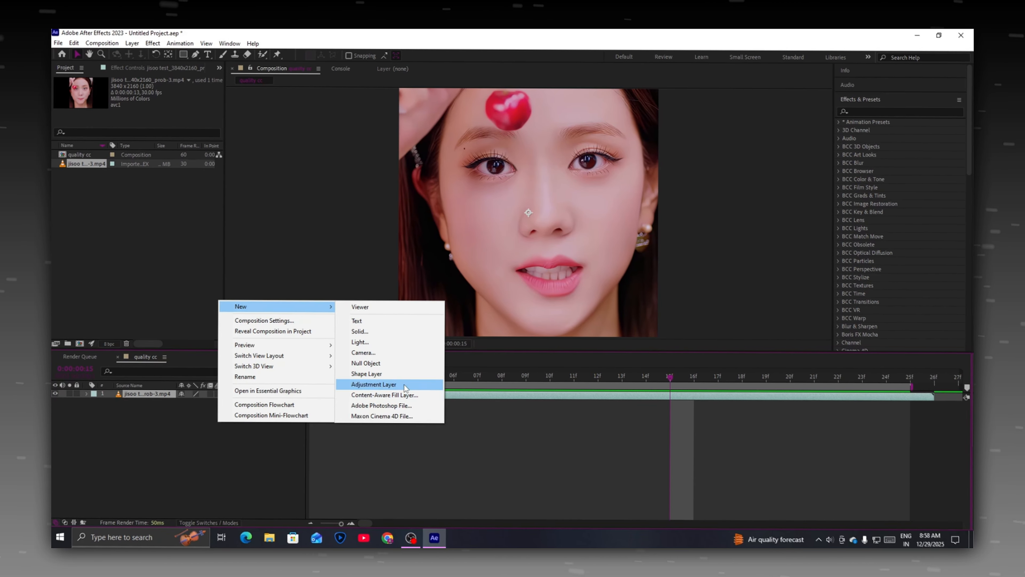
click(374, 385)
drag(677, 380, 604, 390)
Step: Search the effects for "looks" and apply the Magic Bullet Looks effect to the adjustment layer
right_click(857, 111)
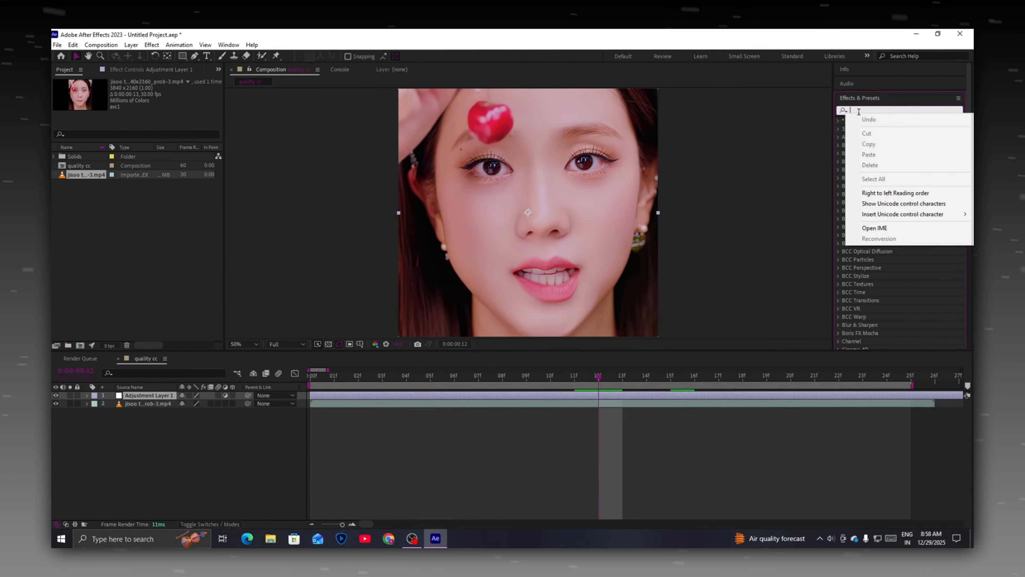
click(866, 111)
text(look)
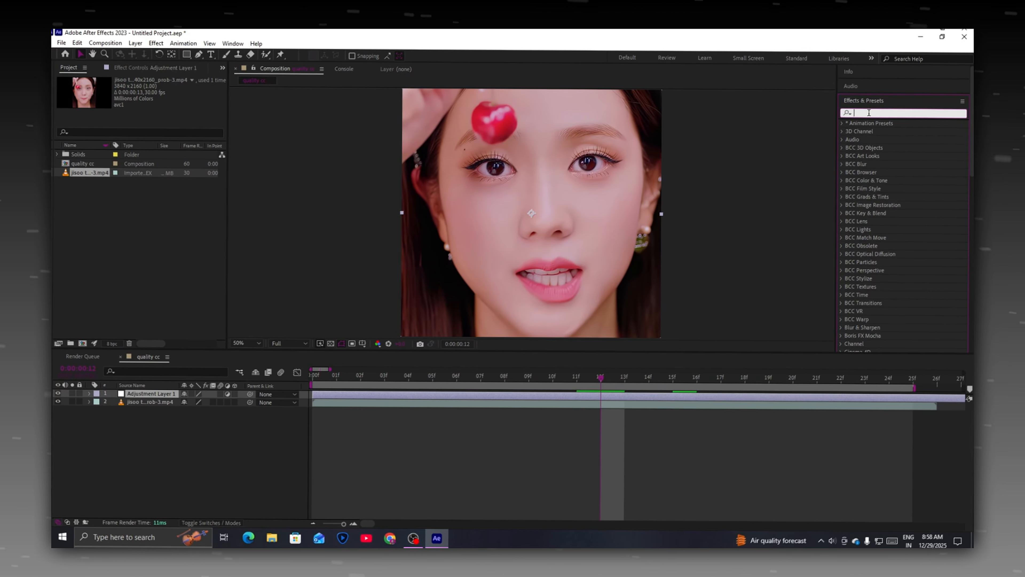
text(s)
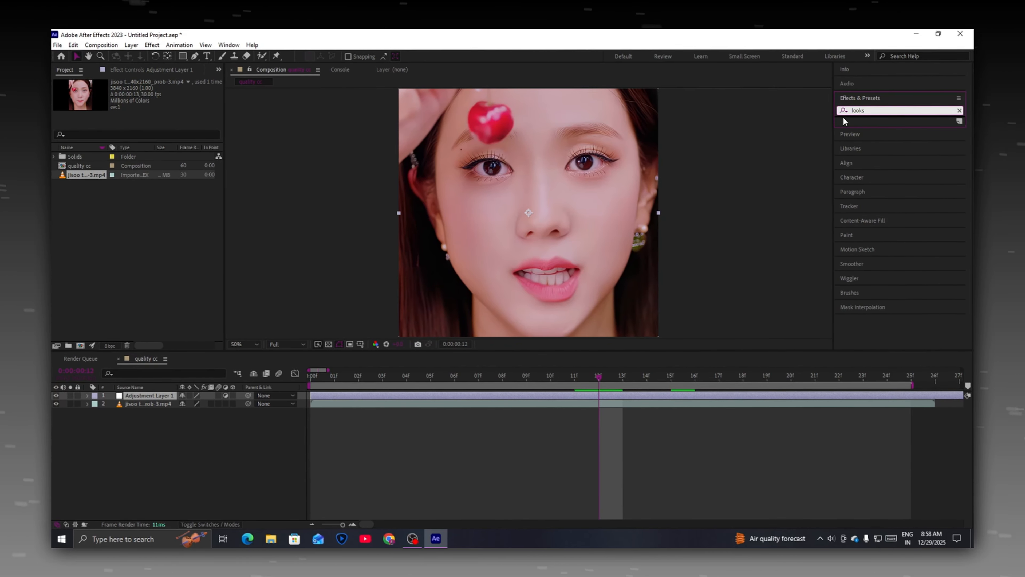
double_click(879, 146)
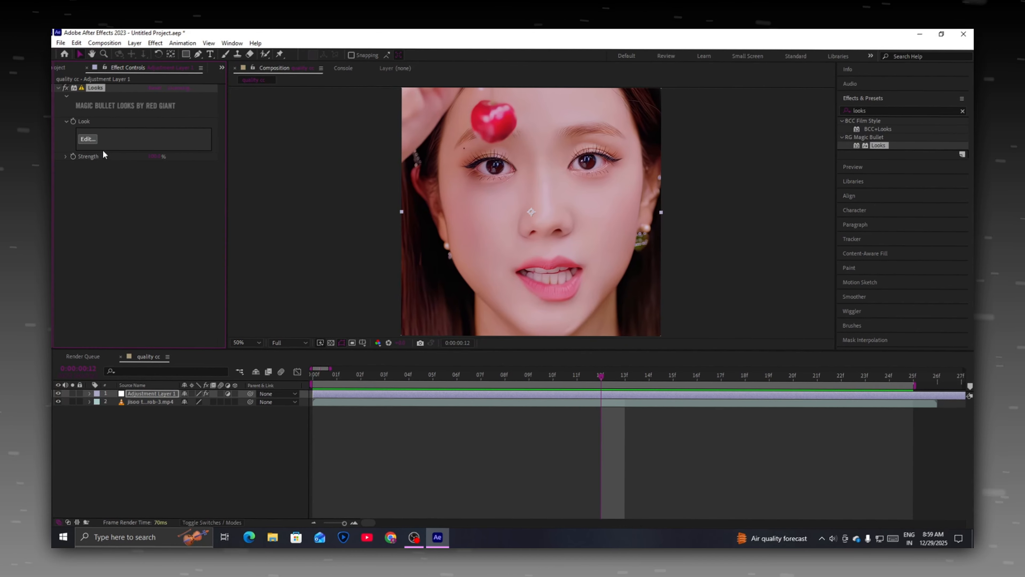
Step: Open the Looks effect's editor and add an Exposure tool to the Post stage
click(83, 143)
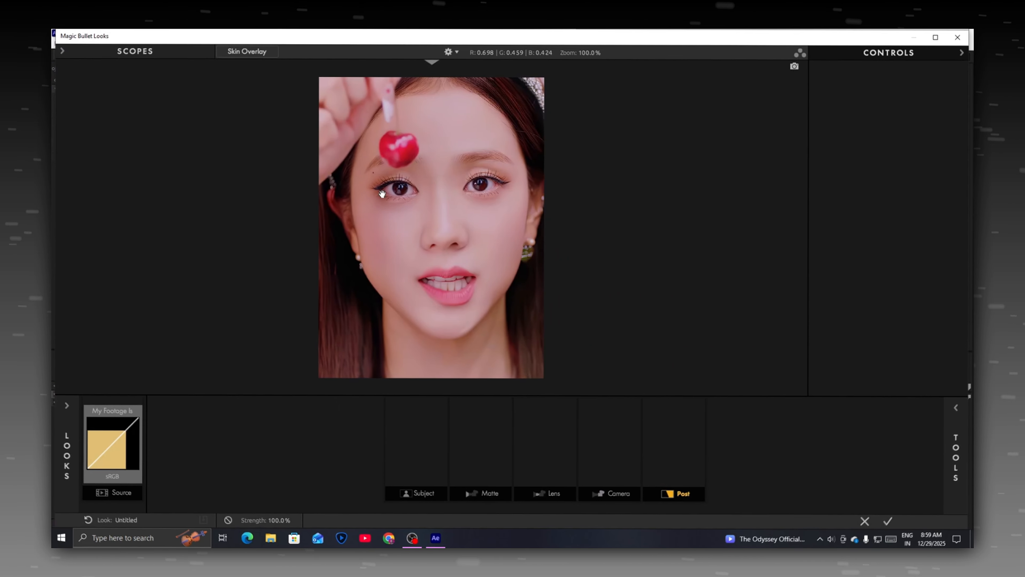
scroll(496, 213, up, 2)
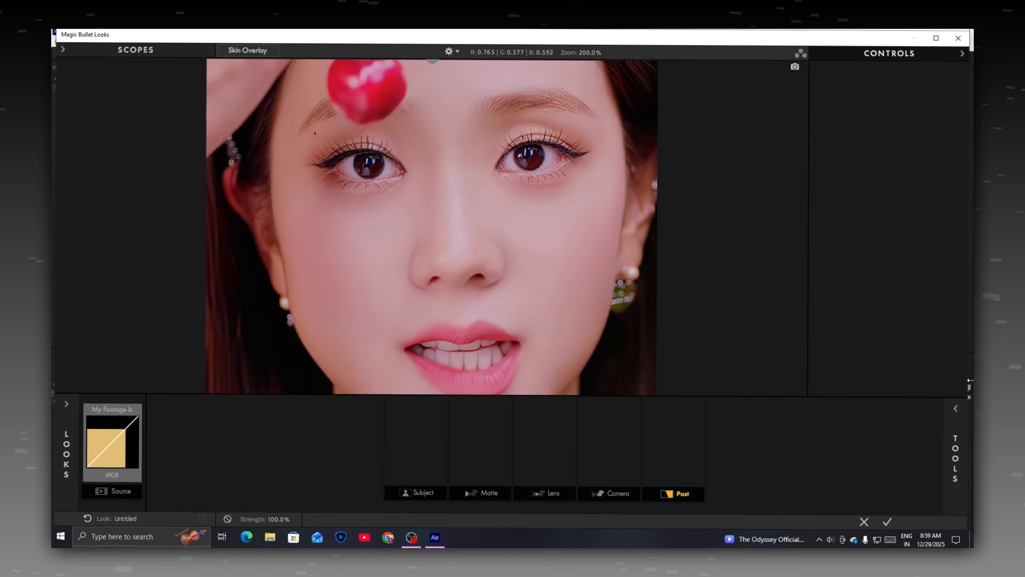
click(962, 443)
double_click(703, 114)
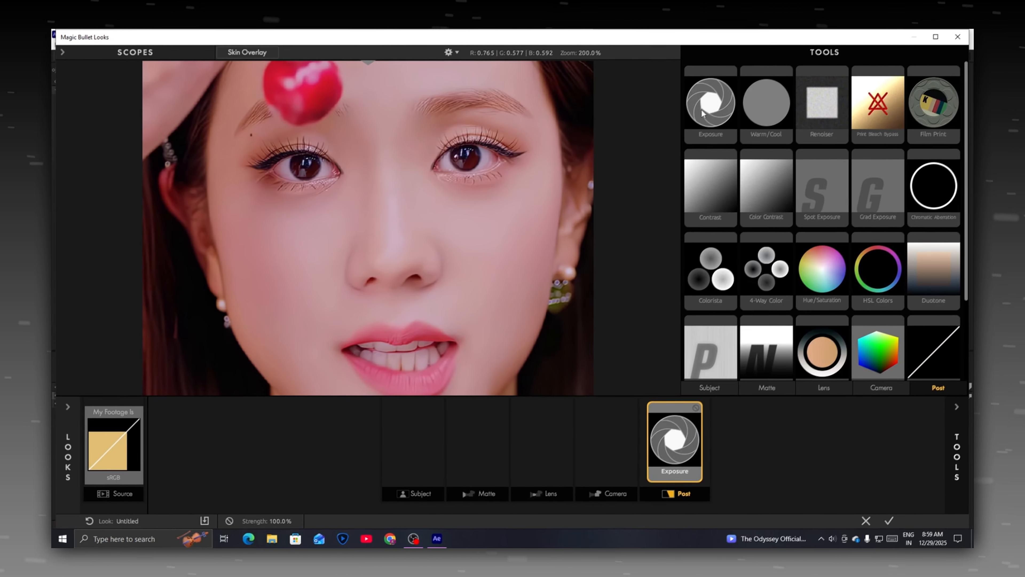
click(964, 438)
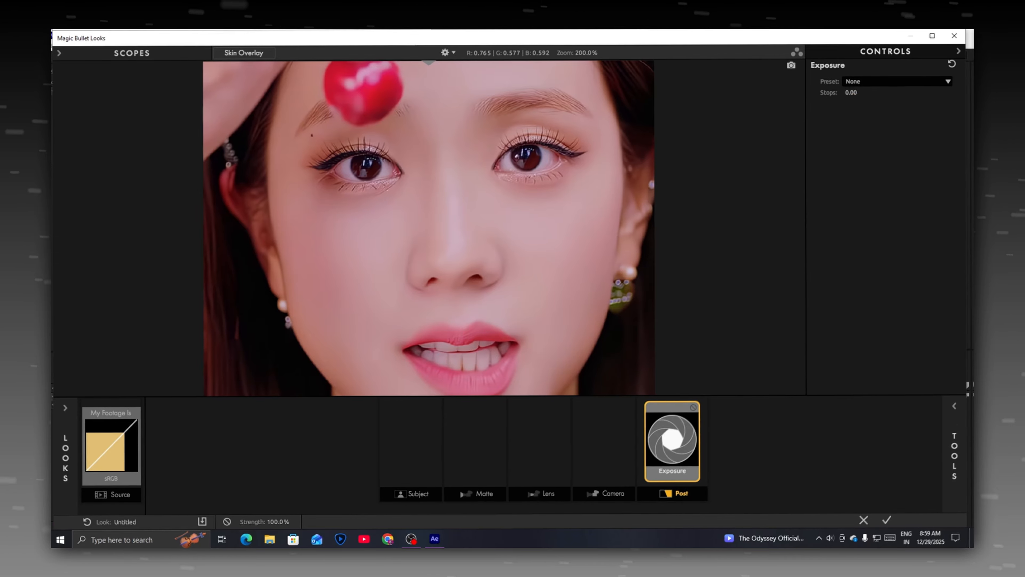
Step: Set the Exposure tool's stops to +0.20 and check the brightened face in the preview
click(856, 93)
click(866, 92)
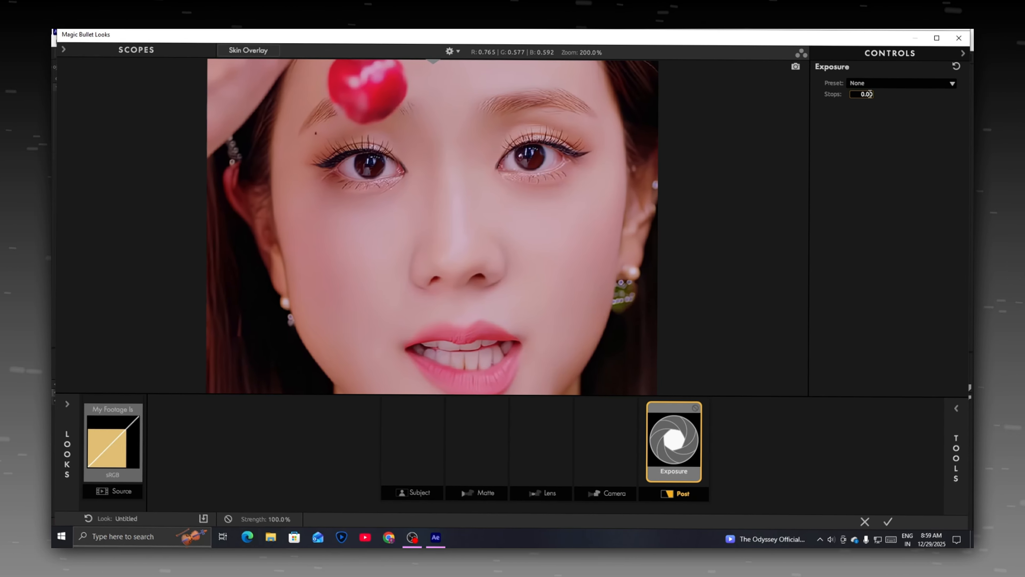
key(Return)
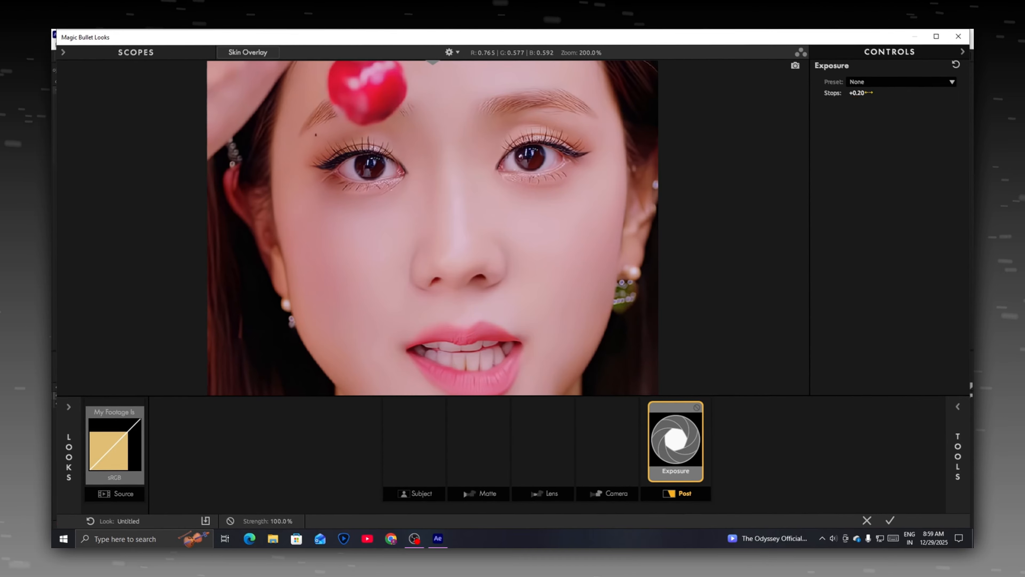
drag(534, 216, 524, 229)
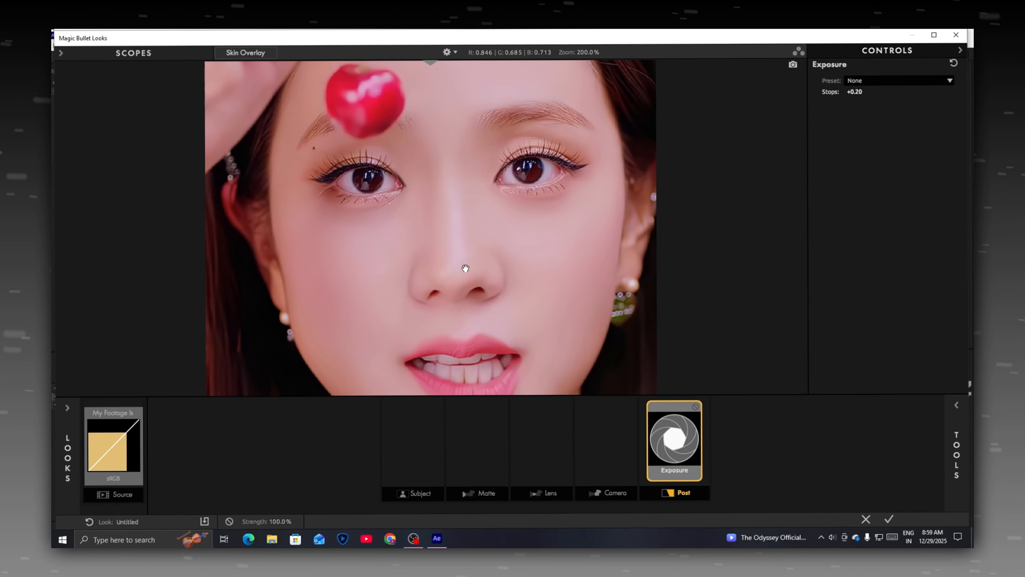
scroll(466, 268, down, 1)
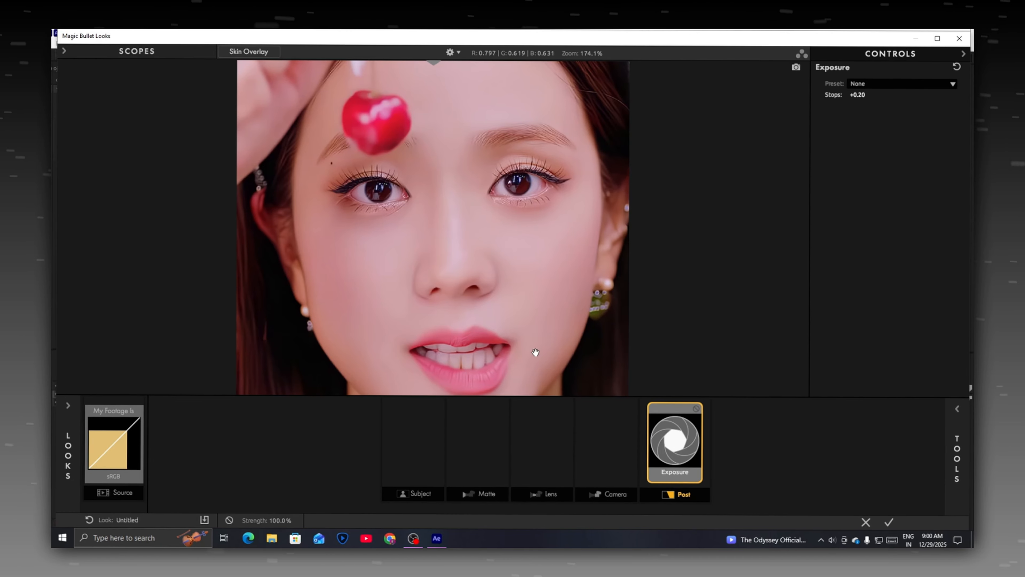
scroll(541, 267, down, 2)
Step: Add a Hue/Saturation tool to the Post stage and set its saturation to 120%
click(957, 441)
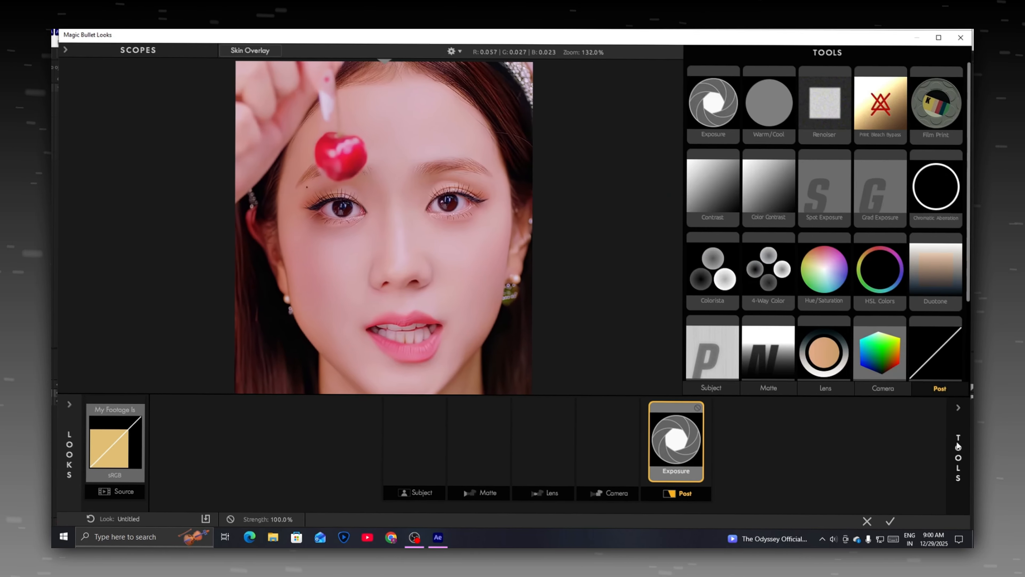
double_click(822, 268)
click(949, 439)
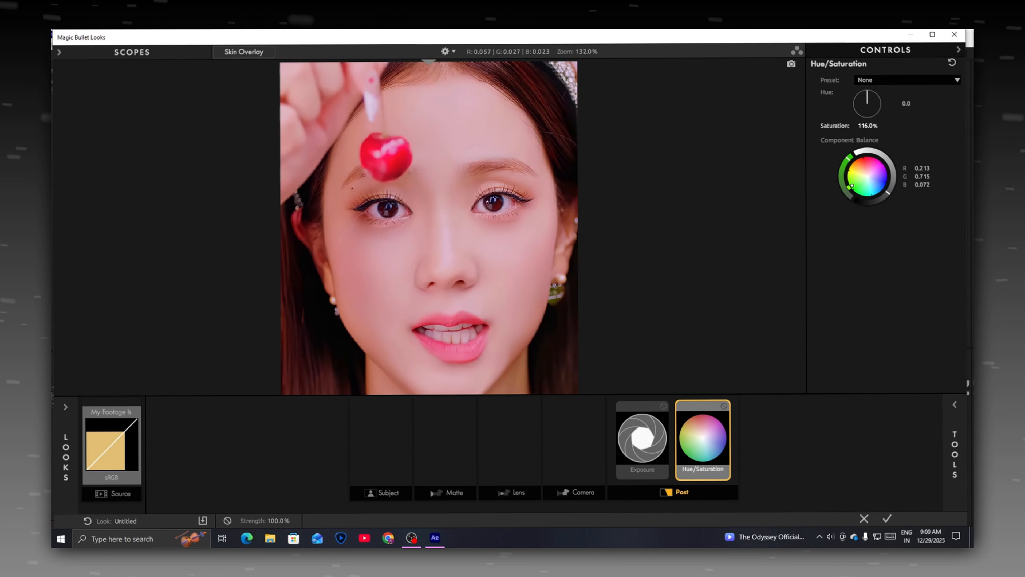
drag(868, 125, 878, 127)
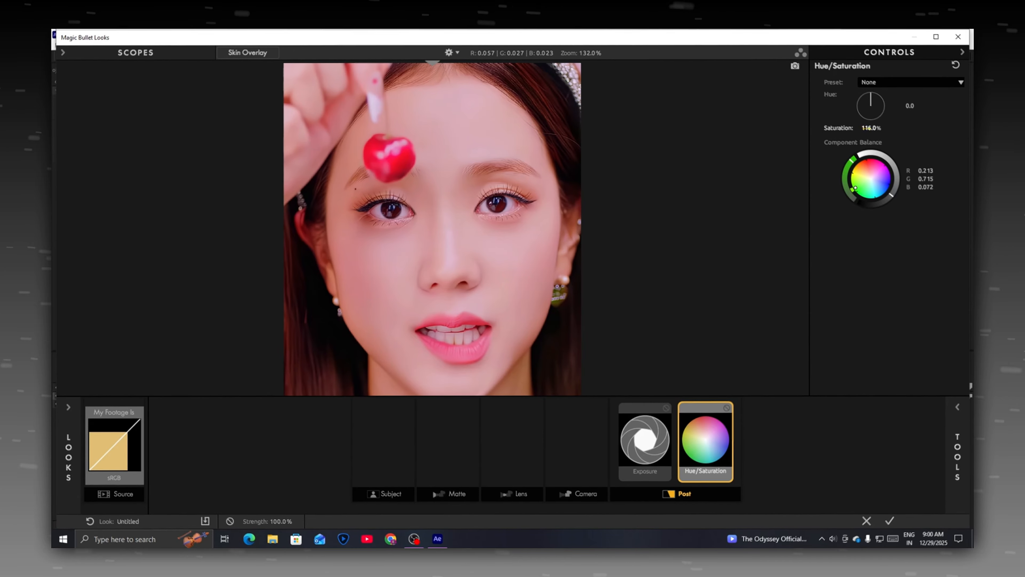
click(868, 129)
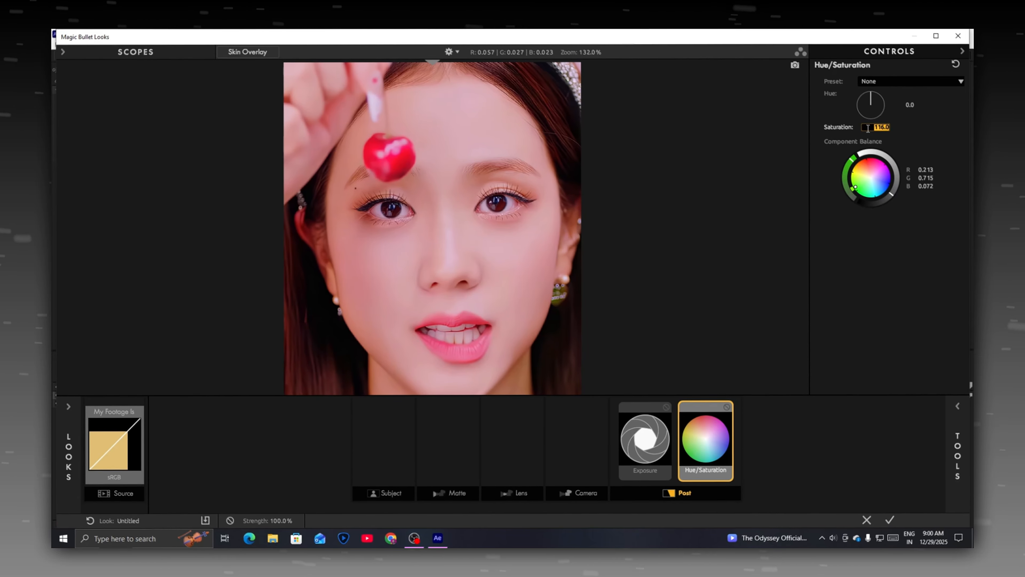
text(120)
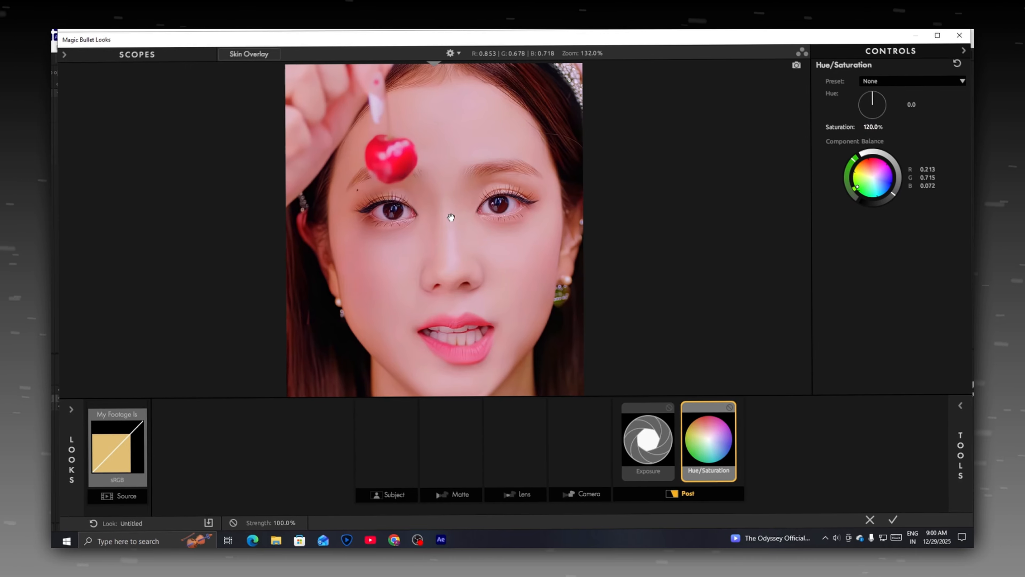
Step: Add a Contrast tool to the Post stage and set its contrast to +0.070
click(953, 469)
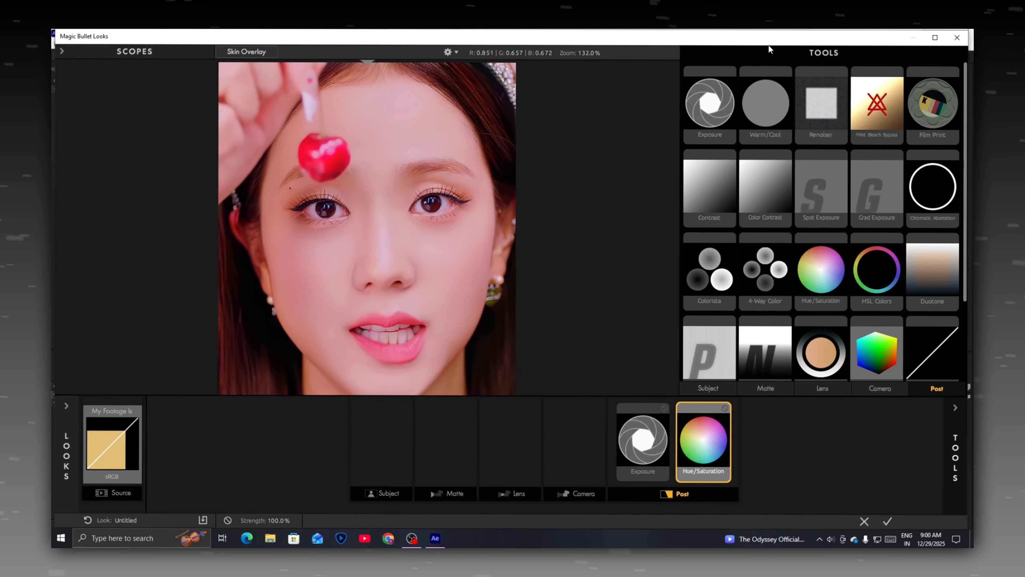
double_click(712, 194)
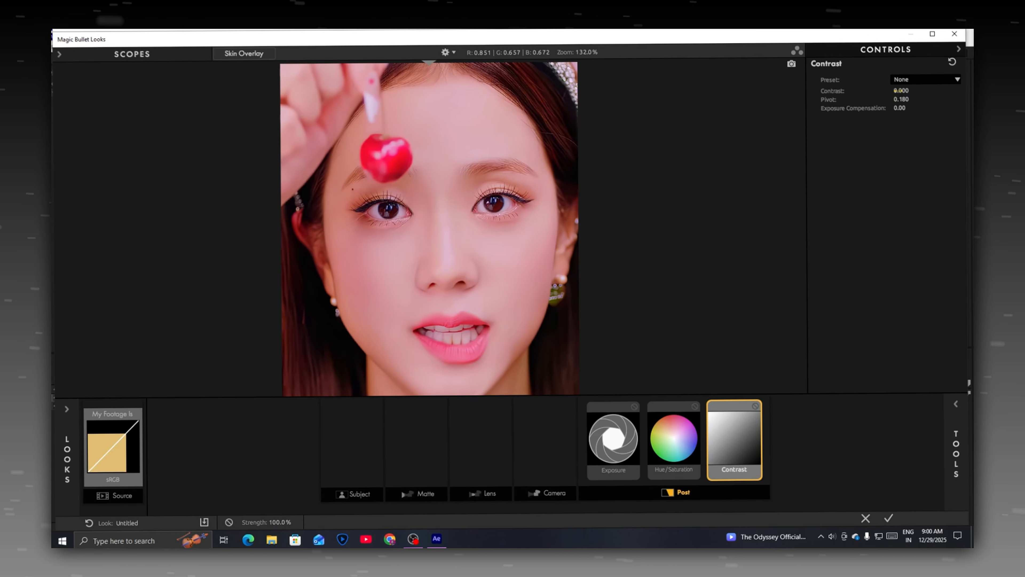
drag(904, 92, 914, 92)
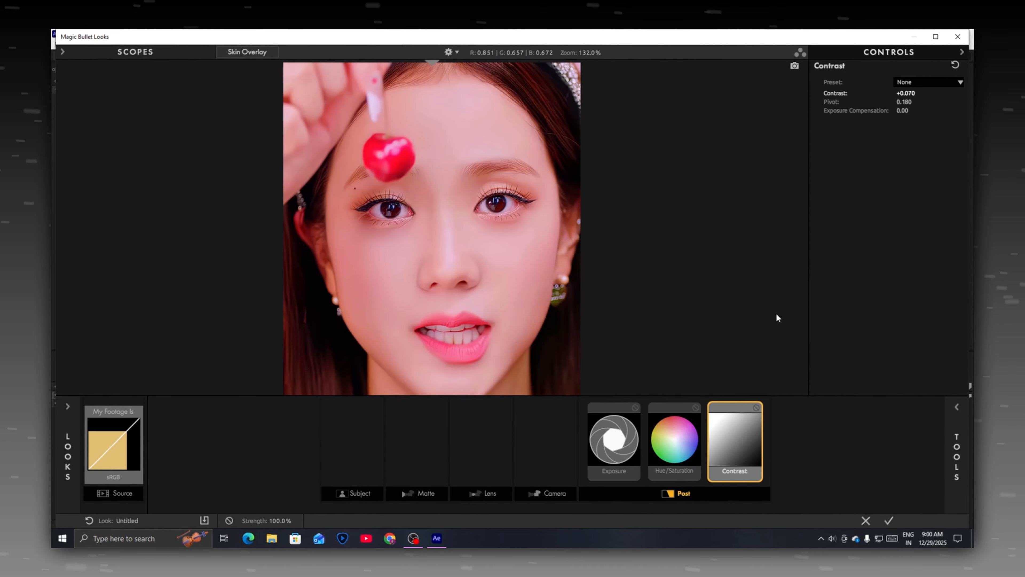
Step: Add a Gradient tool to the Matte stage of the look
click(964, 449)
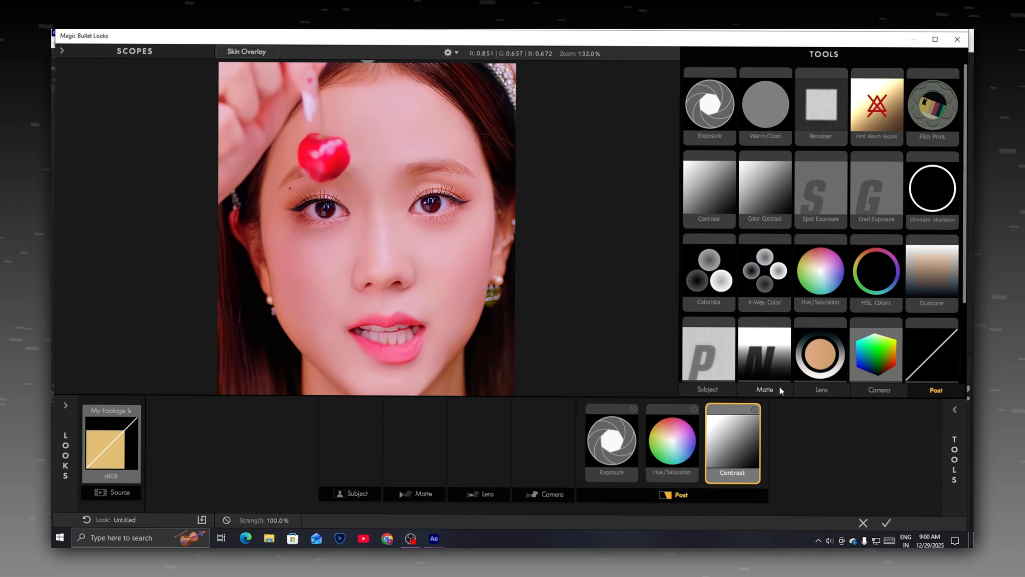
click(769, 386)
double_click(810, 113)
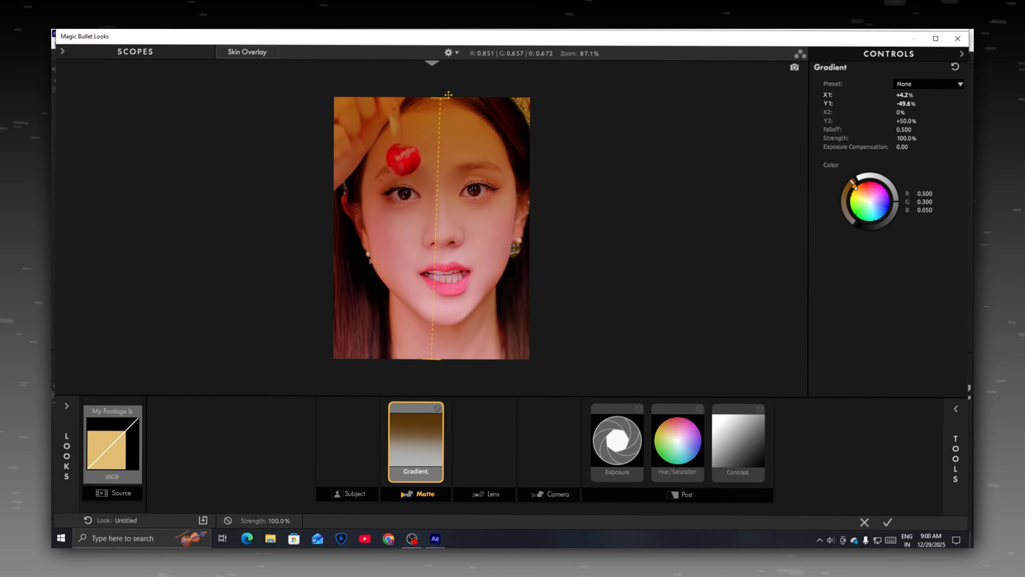
Step: Flip the gradient vertically to shade the lower part of the frame, with Y1 about +94% and Y2 about -48%, and make its color black
drag(446, 97, 438, 474)
drag(436, 360, 432, 109)
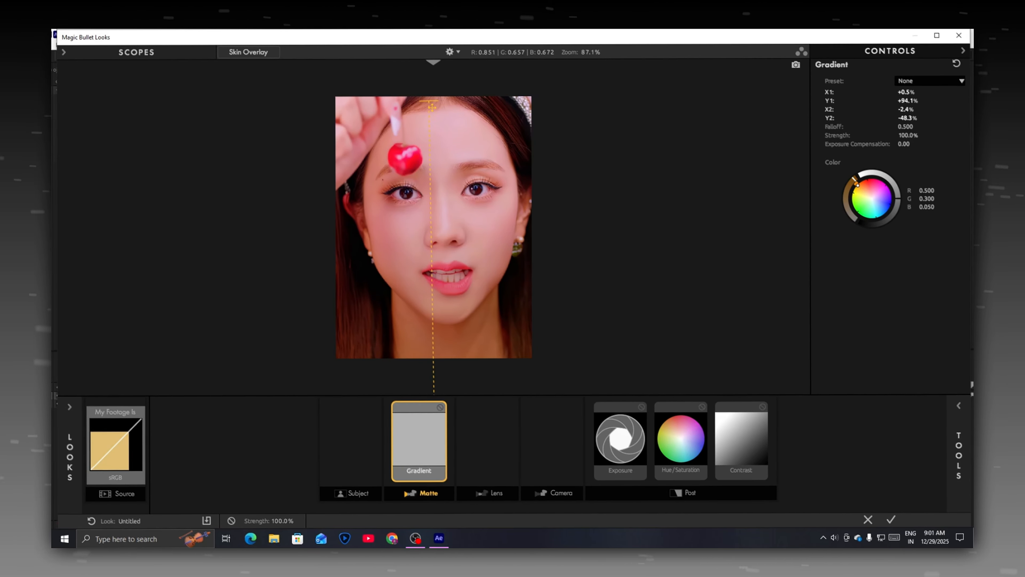
mouse_move(898, 199)
mouse_down()
mouse_move(885, 221)
mouse_move(864, 224)
mouse_up()
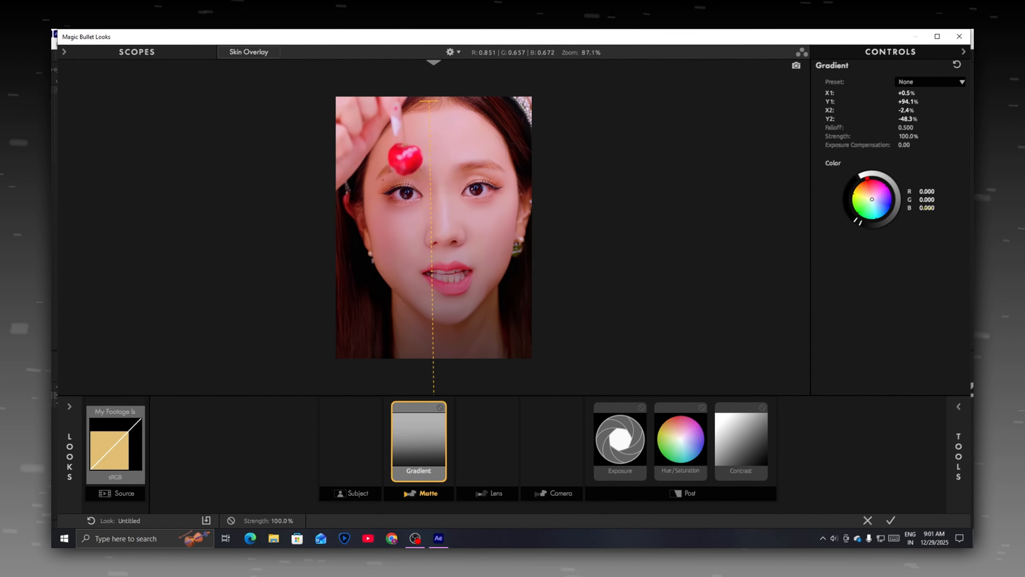
Step: Add a 4-Way Color tool to the Subject stage and set saturation to 107.8% for highlights, 109.2% for midtones and 105.2% for shadows
click(954, 451)
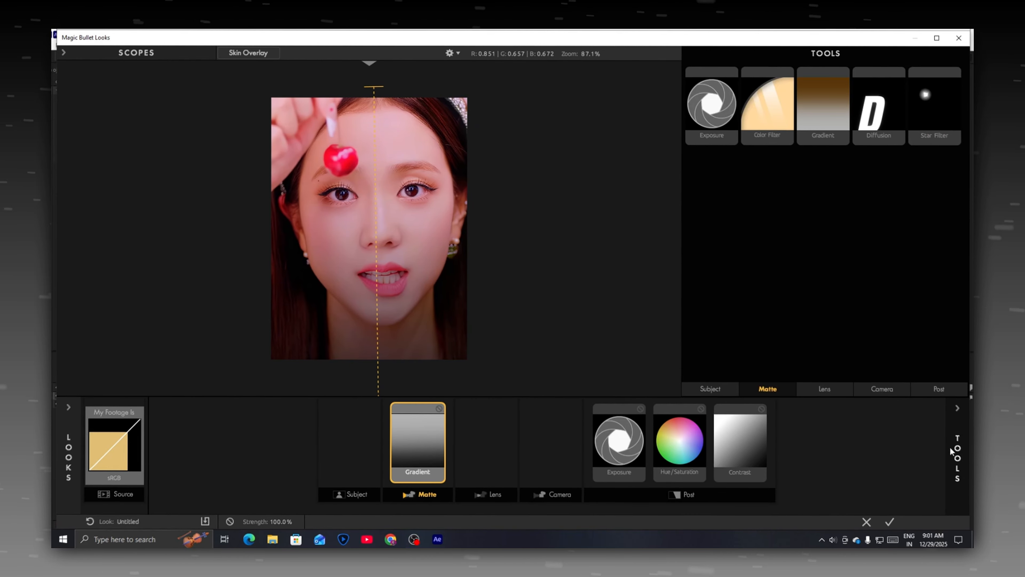
click(703, 390)
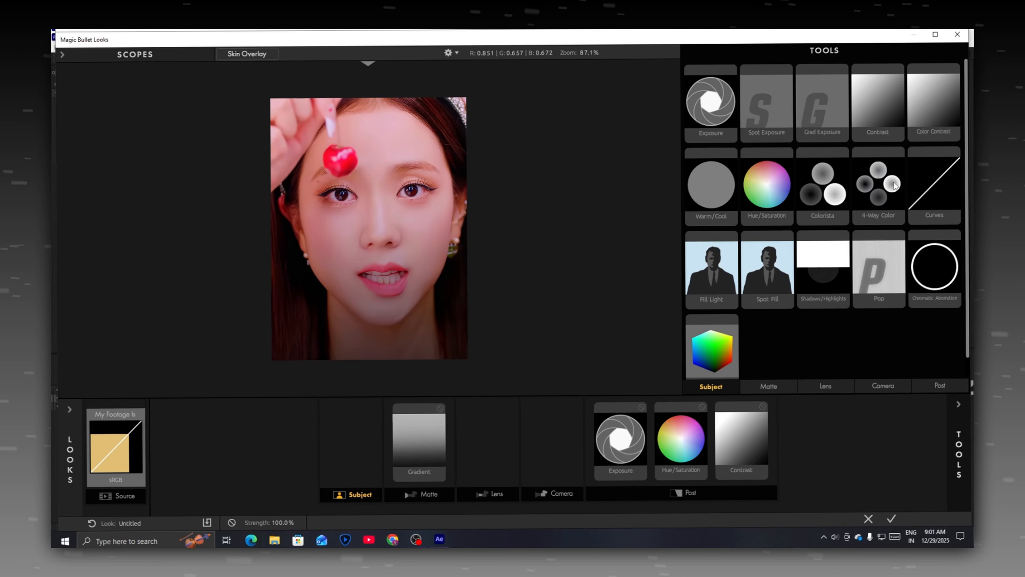
double_click(872, 196)
click(330, 450)
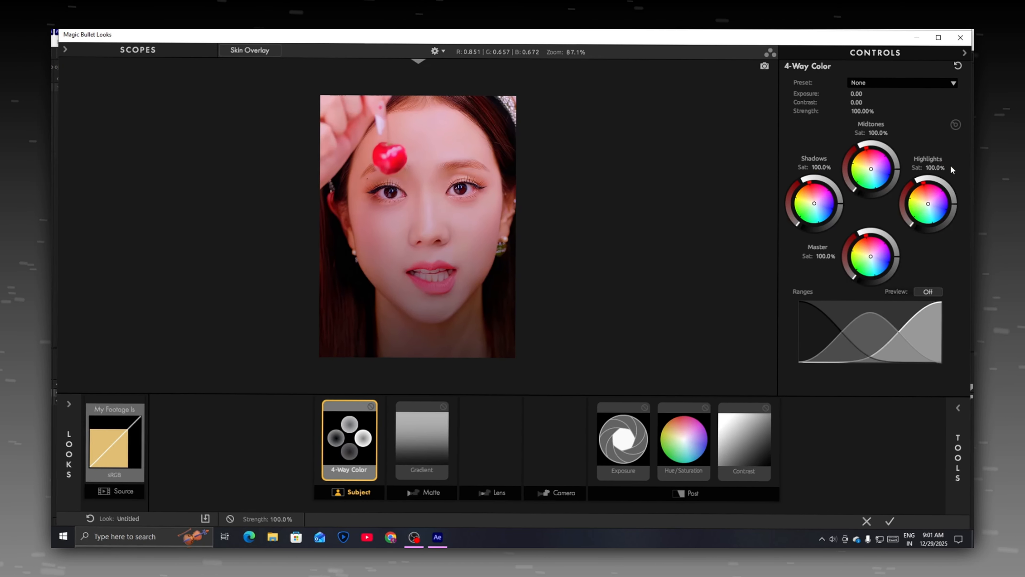
drag(933, 169, 939, 169)
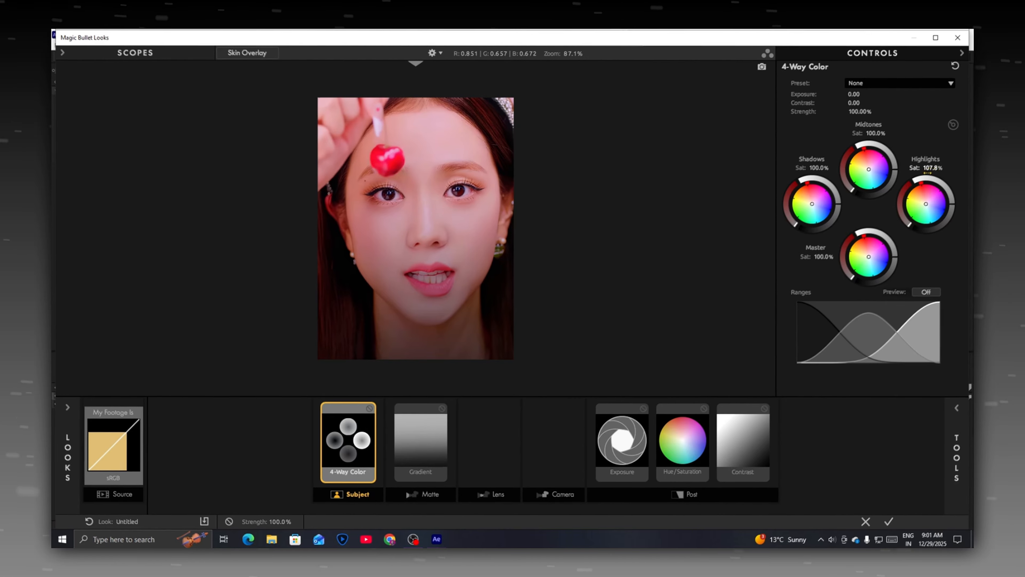
drag(874, 134, 905, 133)
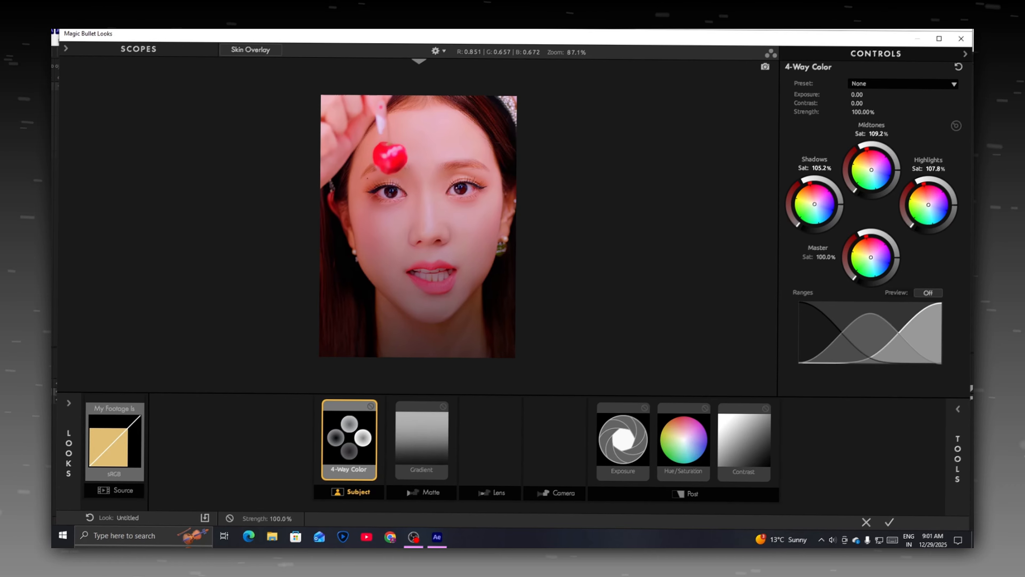
Step: Add a Pop tool to the Subject stage, set Pop to +20.2%, and inspect the face up close
click(970, 456)
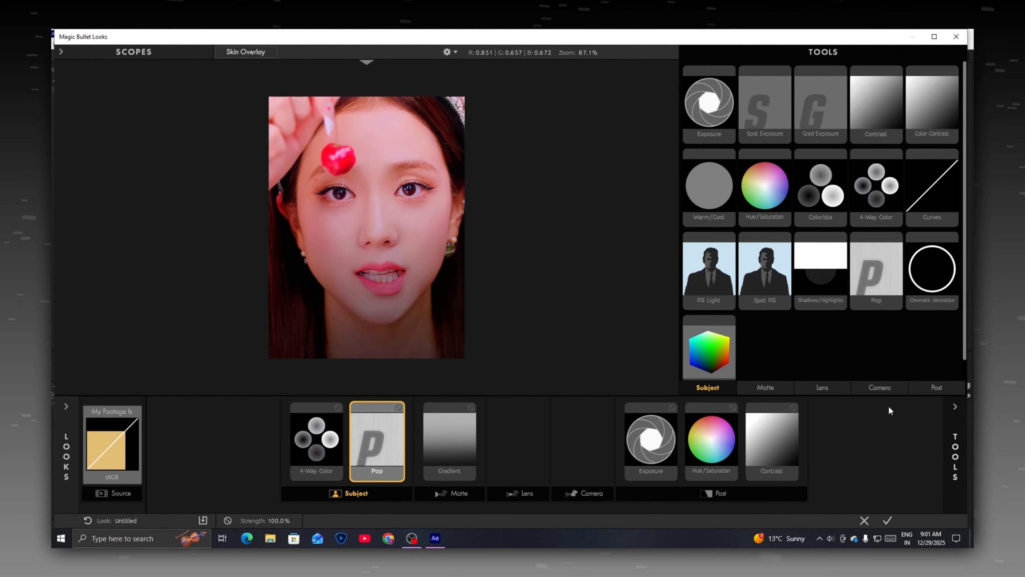
click(959, 447)
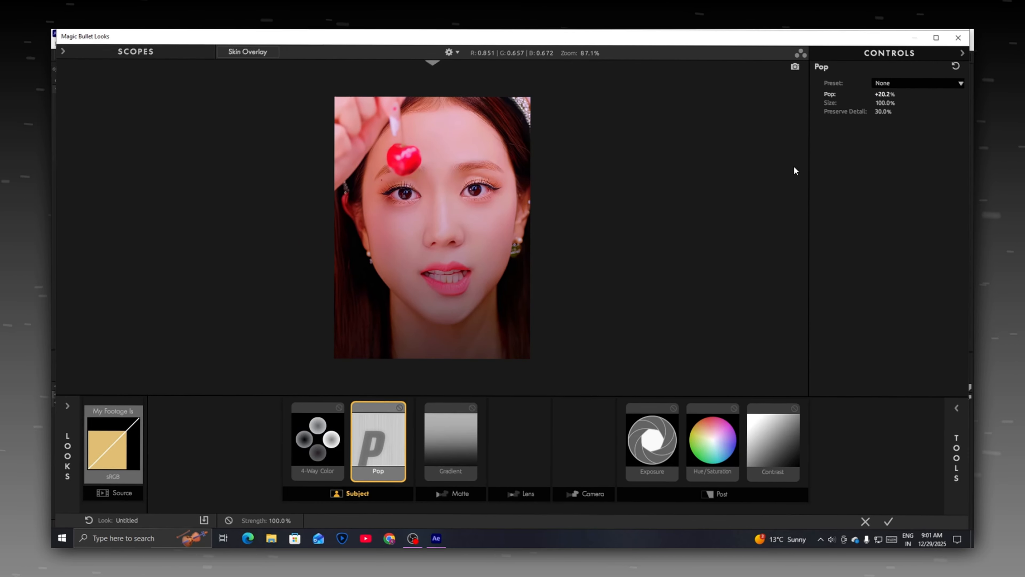
scroll(449, 207, up, 3)
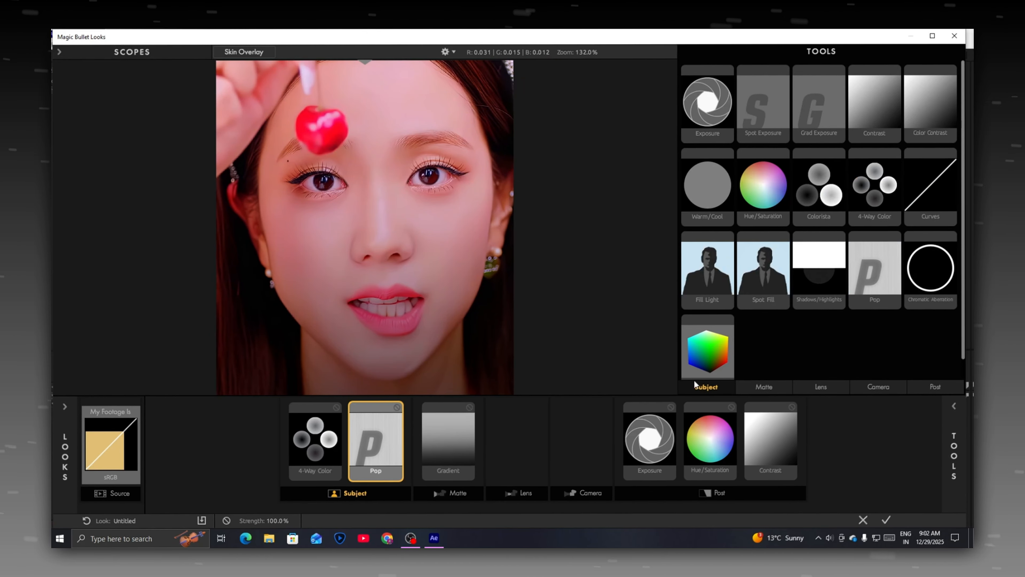
Step: Add a Diffusion tool to the Matte stage and raise its size to about 5.6%
click(761, 388)
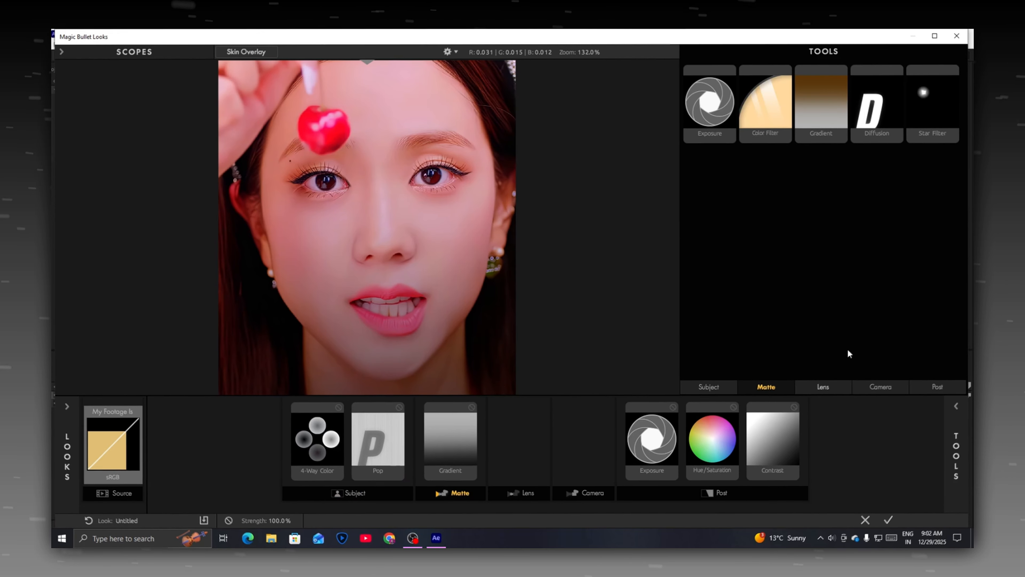
double_click(876, 91)
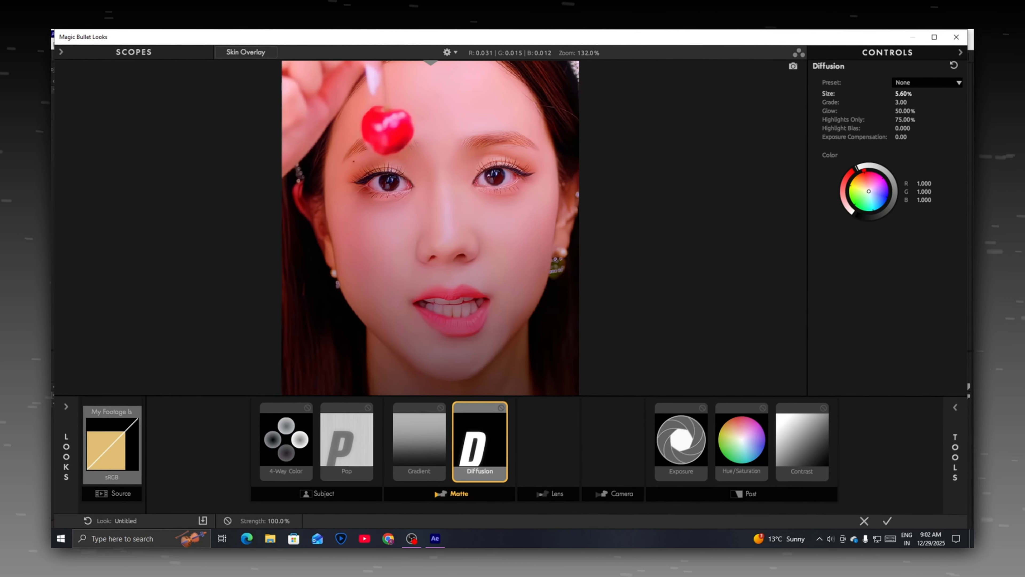
mouse_move(904, 94)
mouse_down()
mouse_move(895, 94)
mouse_move(910, 93)
mouse_up()
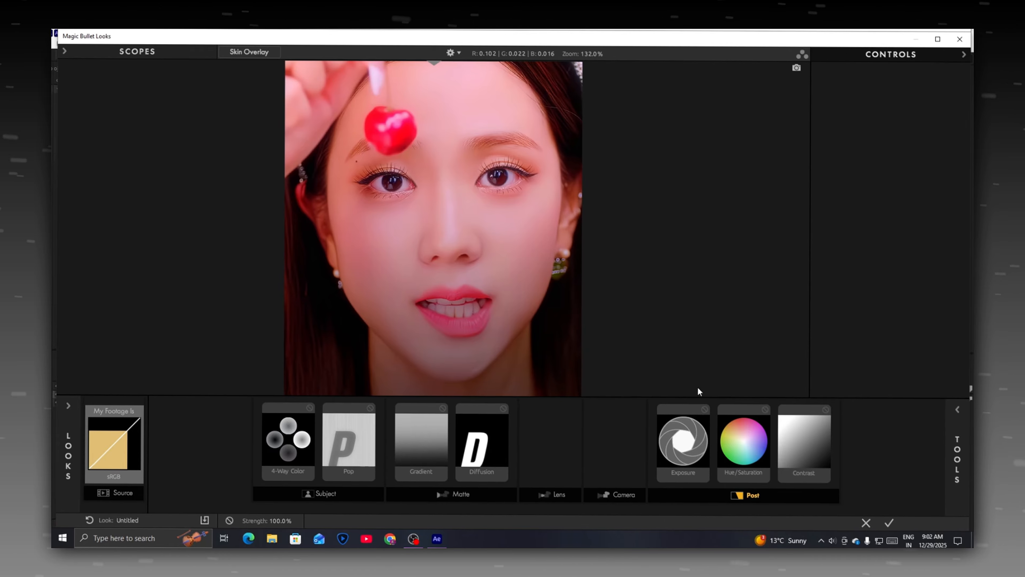
Step: Apply the finished look and compare a frame of the clip with the adjustment layer hidden and shown
click(887, 521)
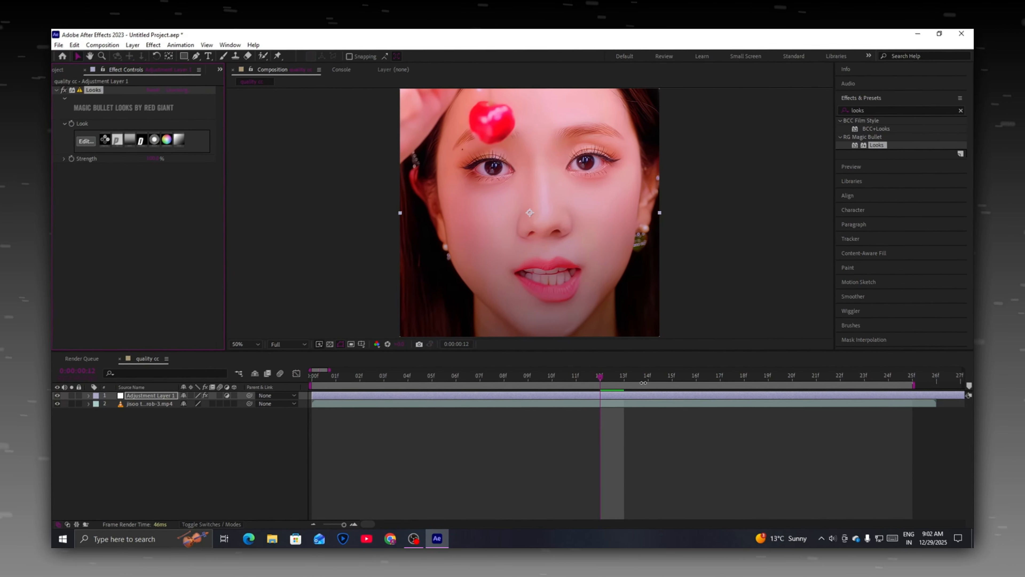
drag(657, 377, 662, 379)
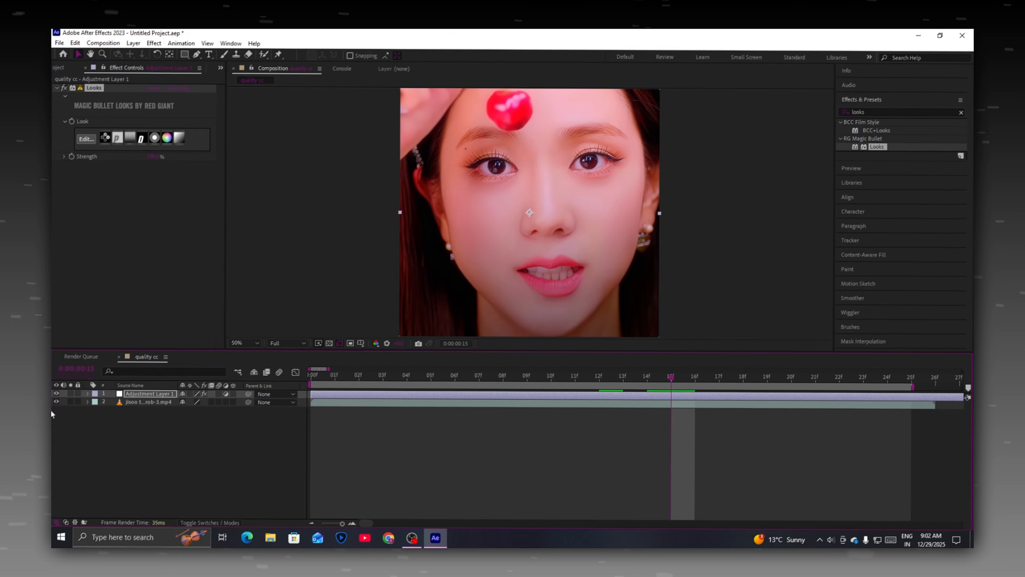
click(57, 394)
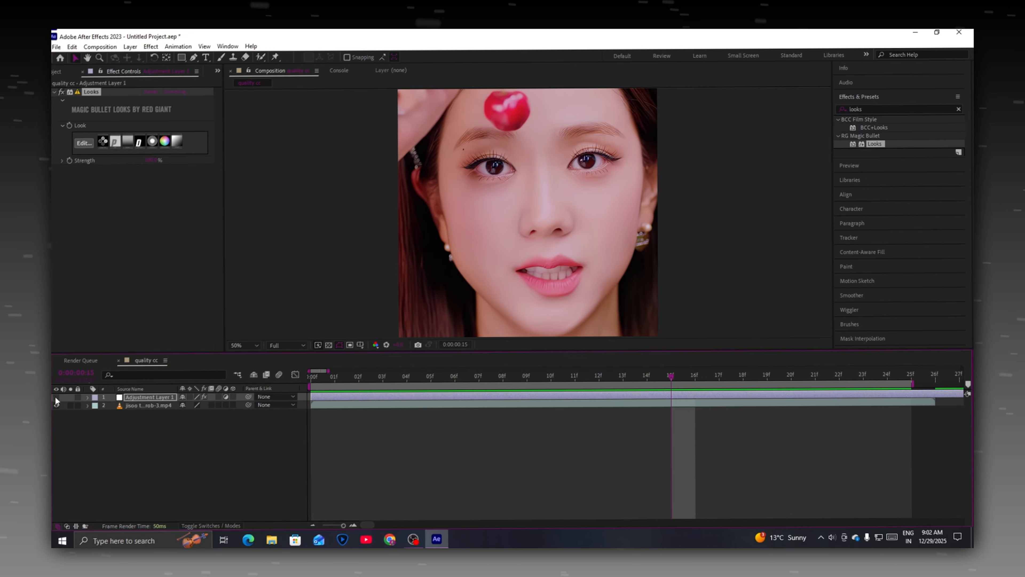
click(57, 397)
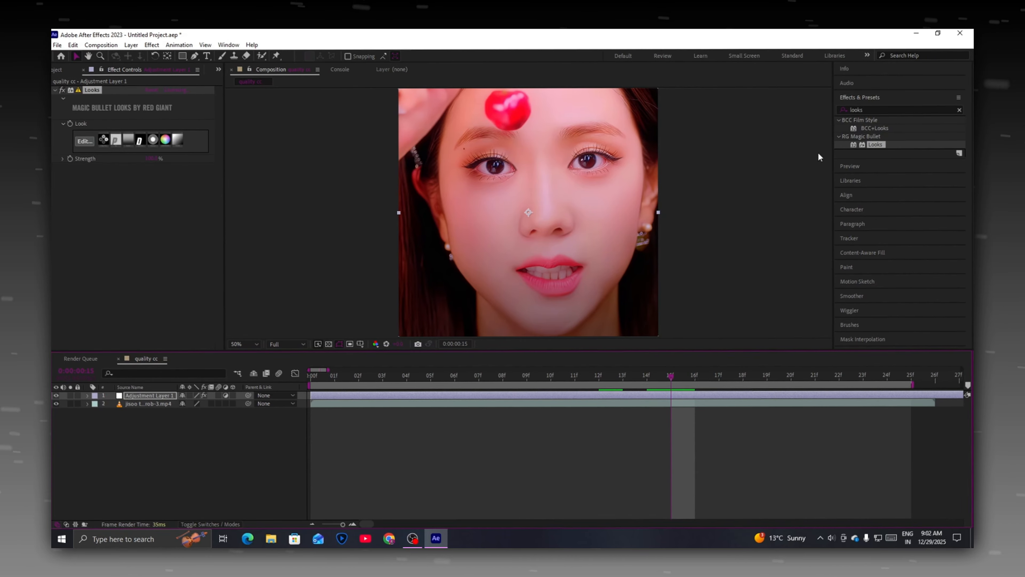
Step: Search the effects for "sharp" and apply BCC Magic Sharp to the adjustment layer, viewing the composition at 100%
drag(888, 109, 833, 111)
key(BackSpace)
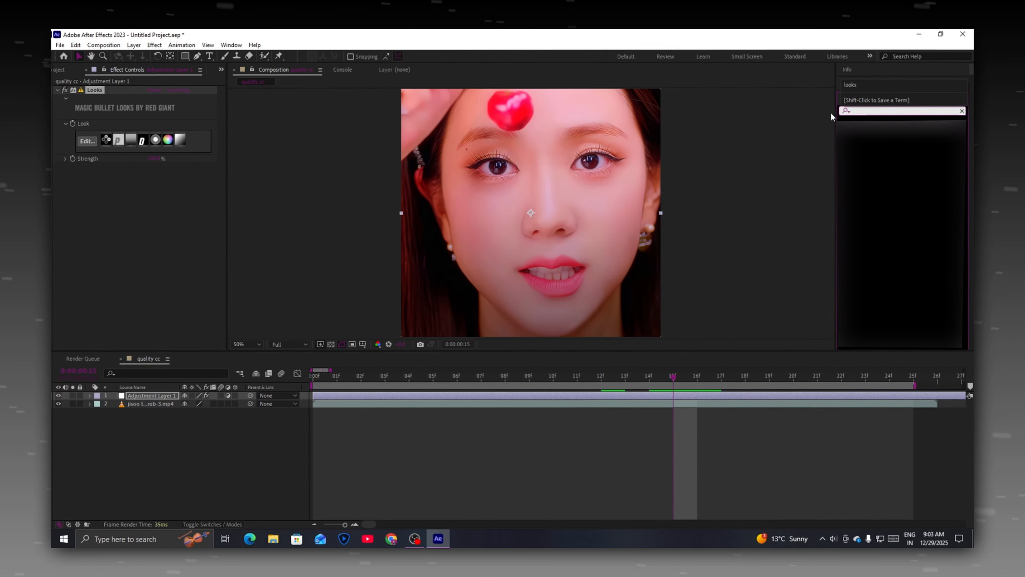
text(sharp)
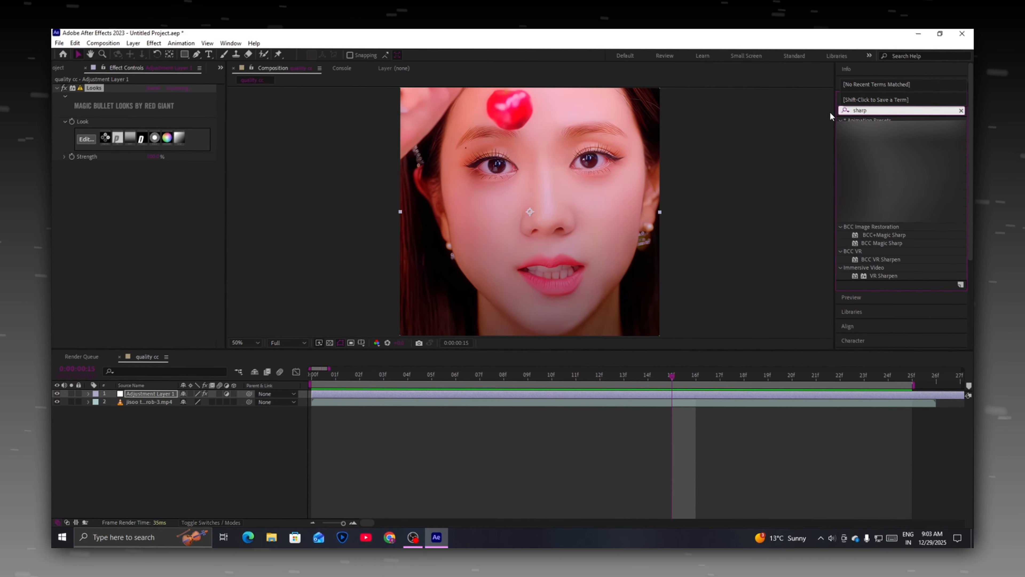
click(686, 104)
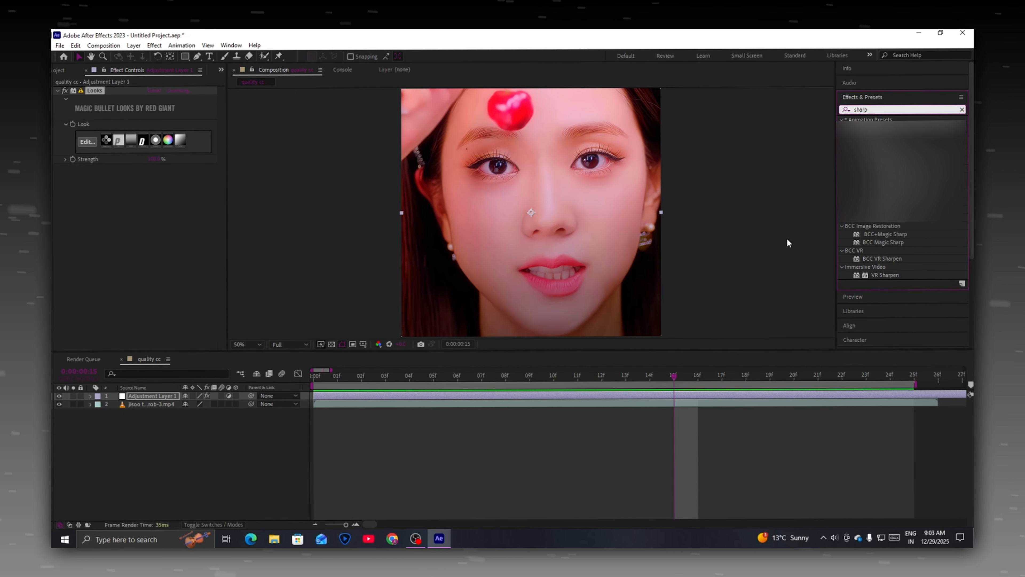
double_click(886, 242)
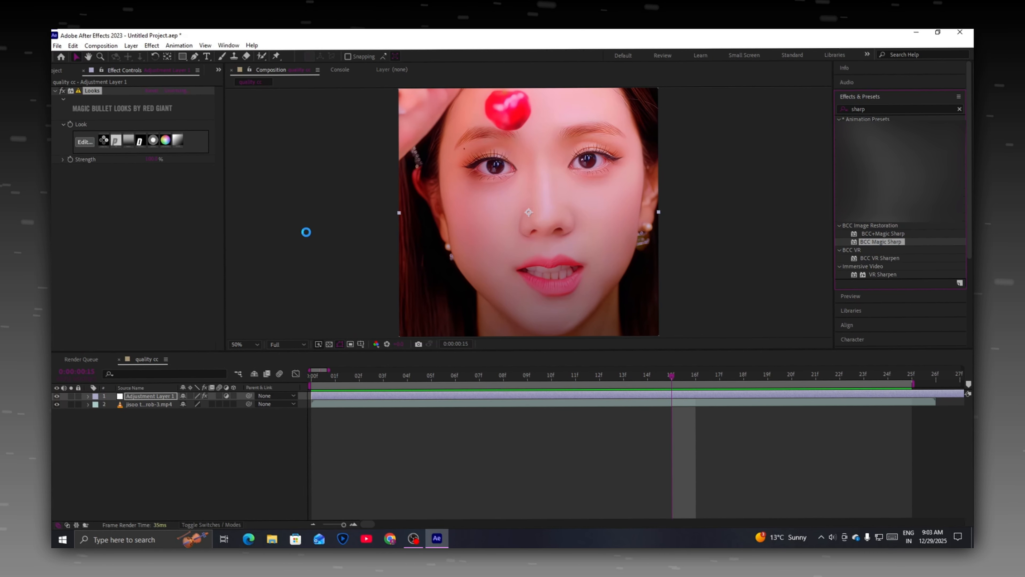
key(slash)
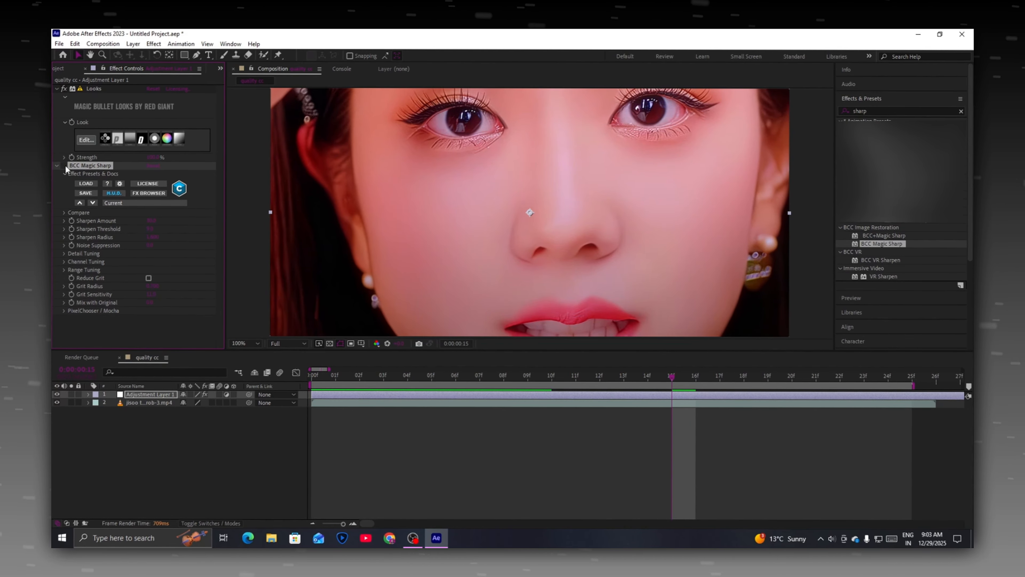
Step: Set BCC Magic Sharp's Sharpen Amount to 40 and Sharpen Threshold to 10, and adjust its Noise Suppression
click(151, 222)
text(4)
text(0)
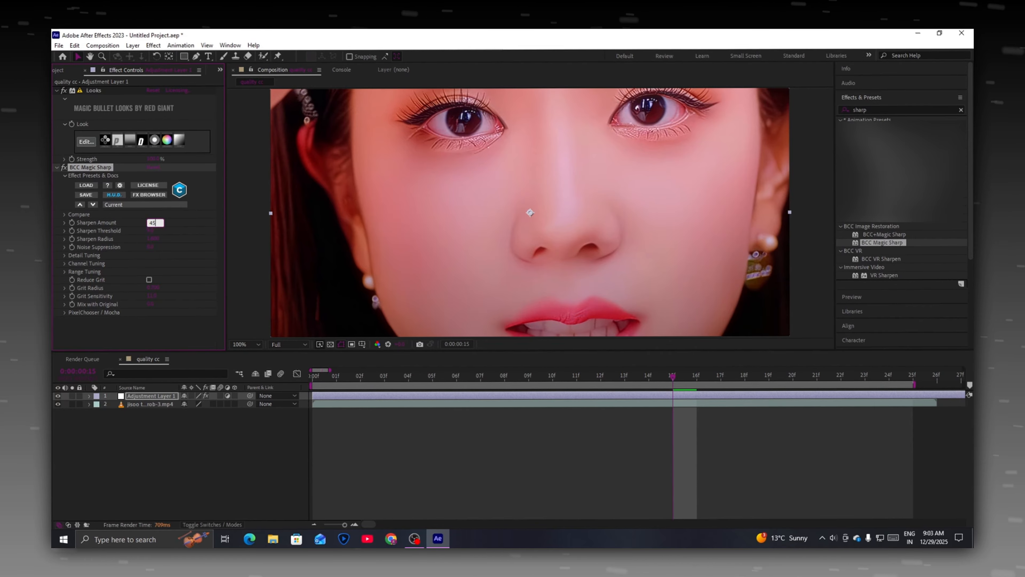
key(Return)
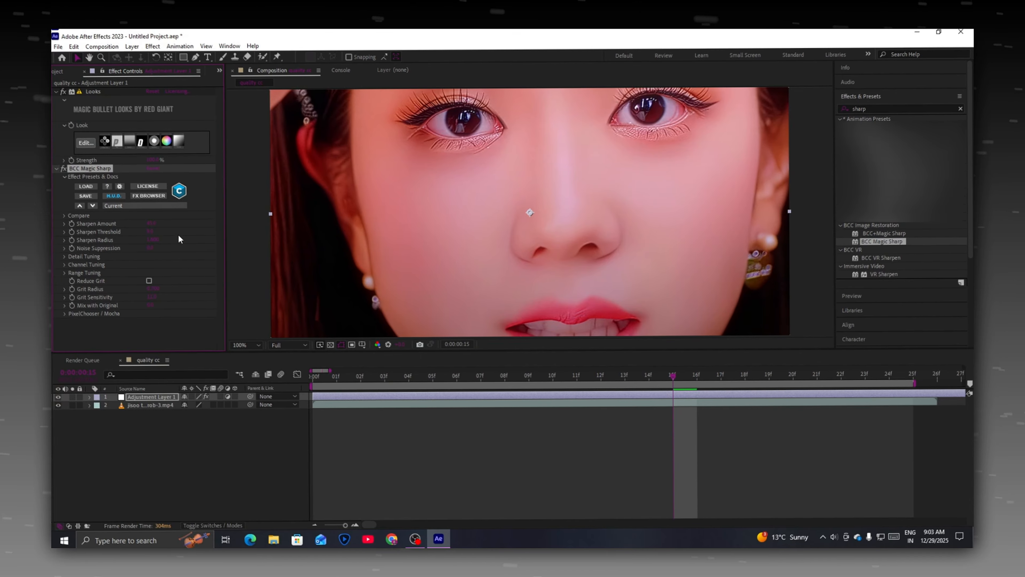
click(152, 230)
text(1.0)
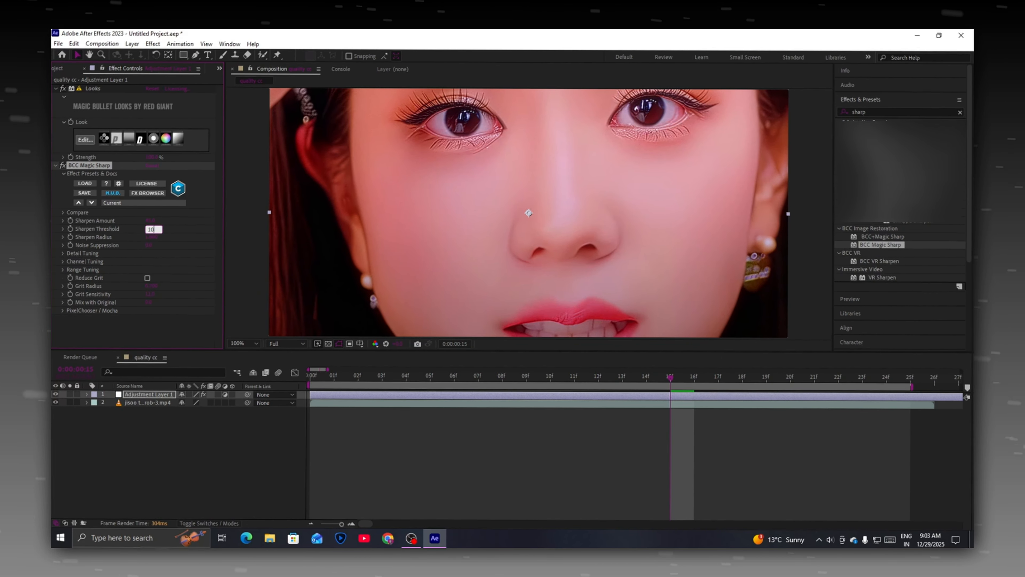
key(Return)
click(150, 247)
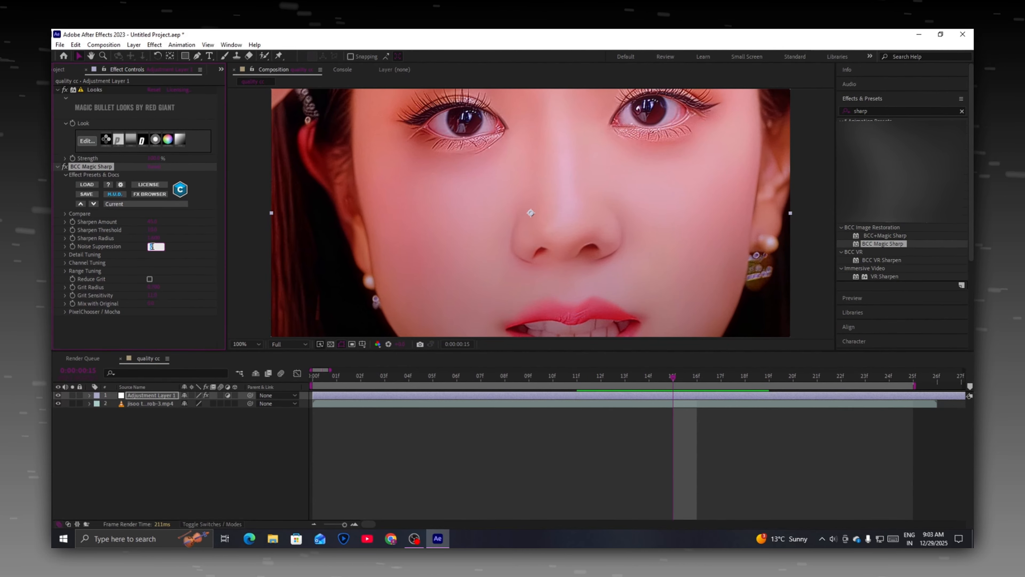
key(Return)
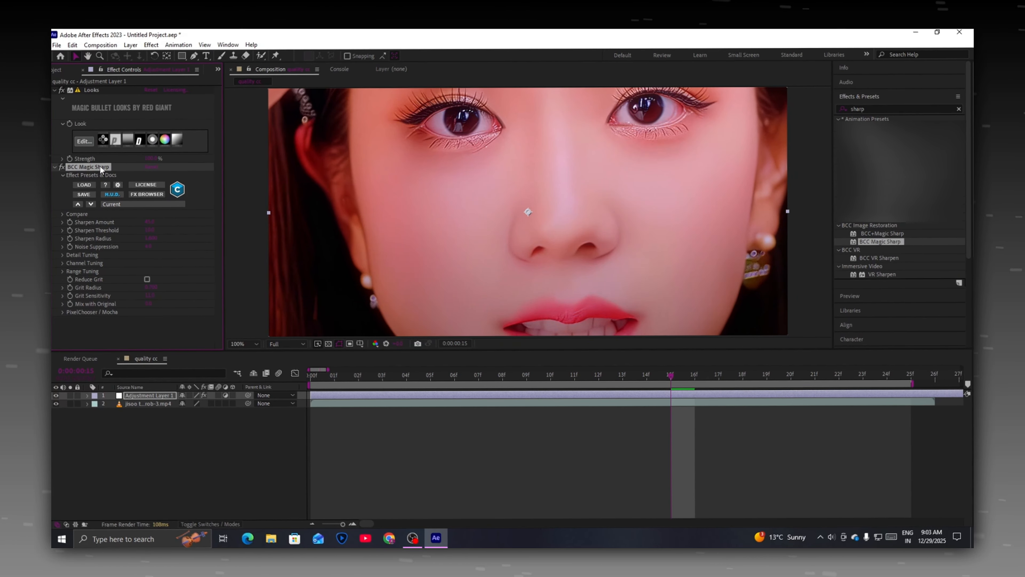
Step: Duplicate the BCC Magic Sharp effect on the adjustment layer and collapse the duplicate's settings
key(ctrl+d)
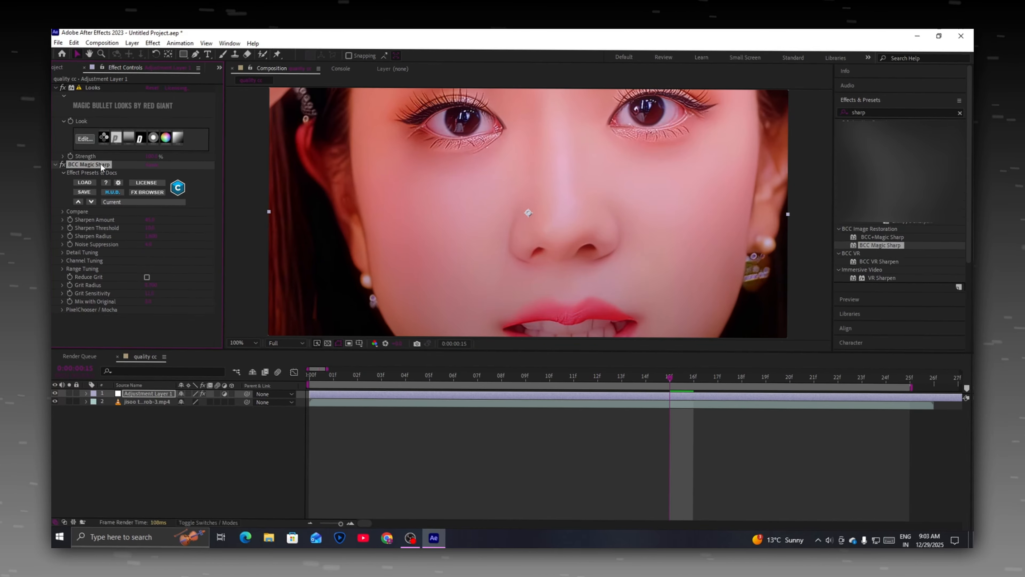
scroll(101, 164, down, 3)
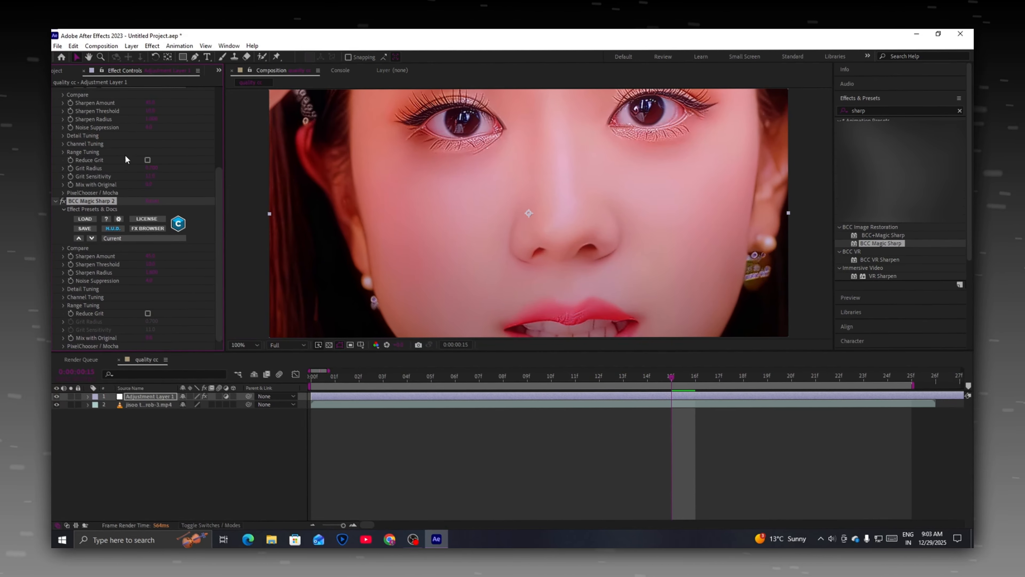
click(56, 199)
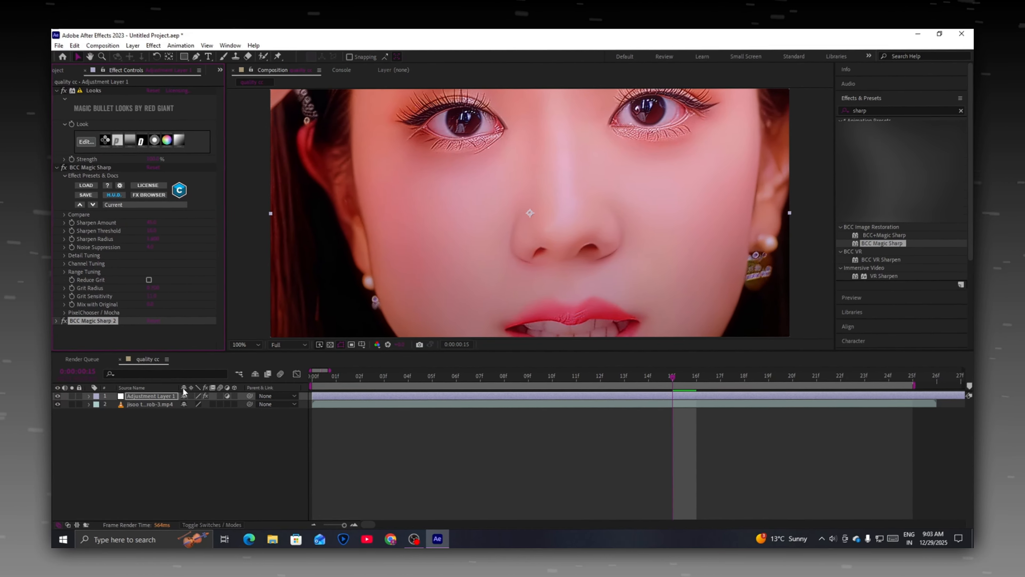
Step: Set the duplicate BCC Magic Sharp 2's Noise Suppression to 5 and collapse the settings of all three effects
click(59, 321)
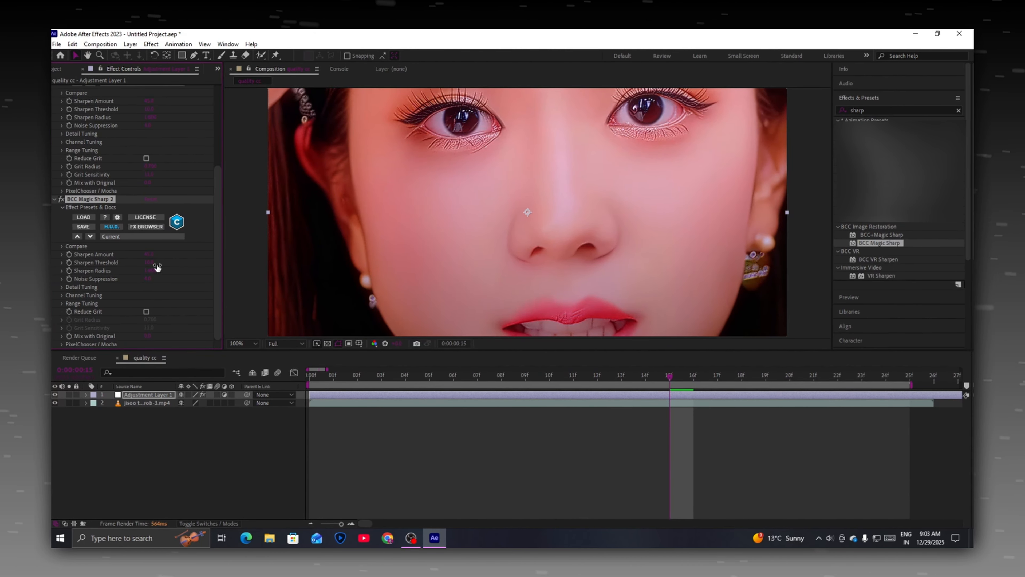
click(150, 279)
text(5)
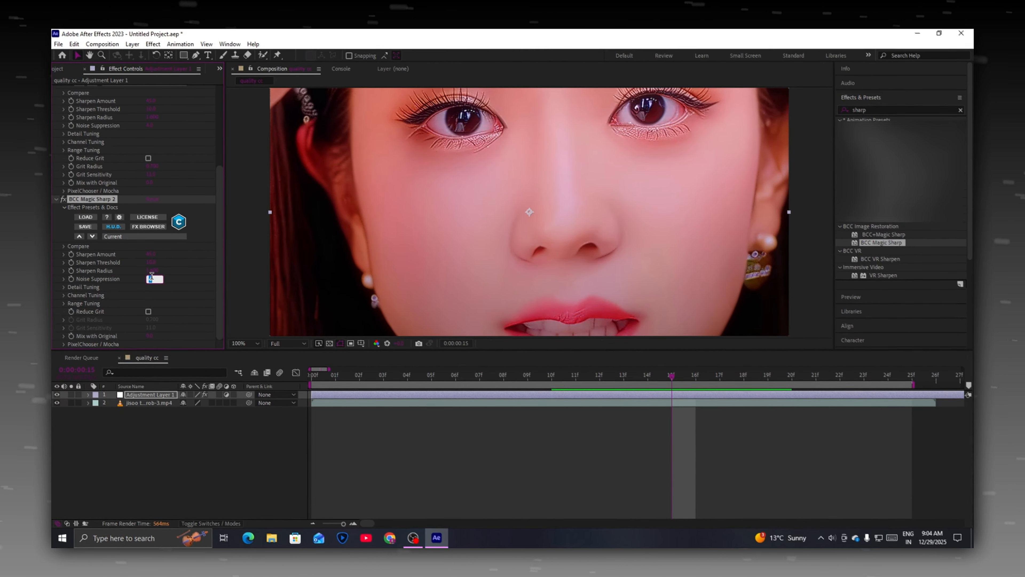
key(Return)
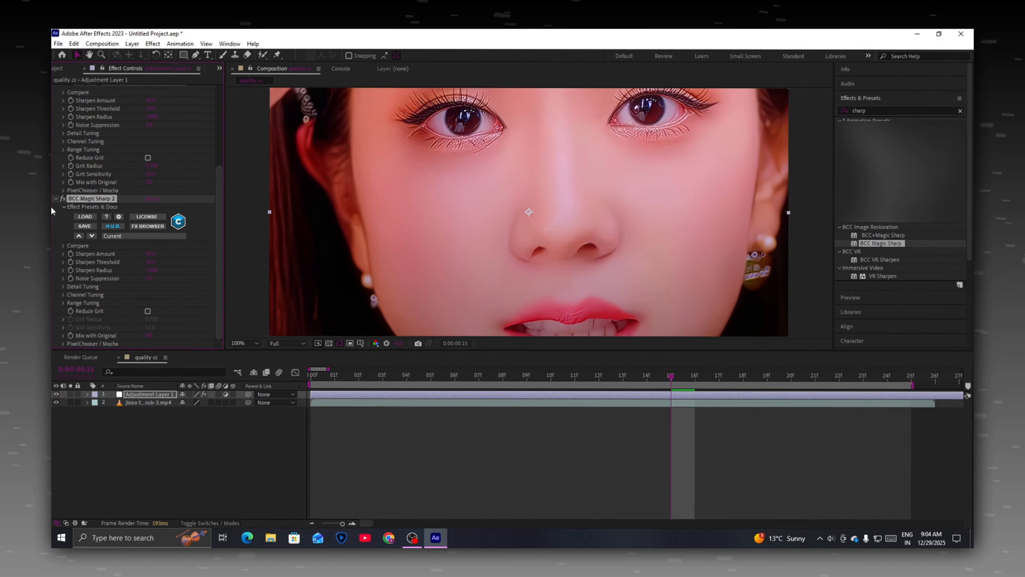
click(58, 199)
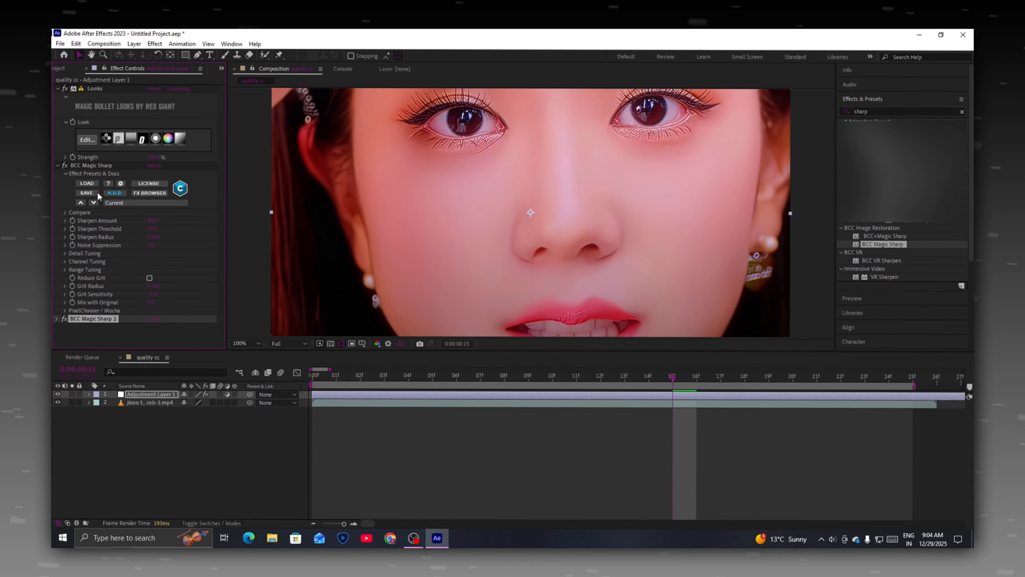
click(57, 165)
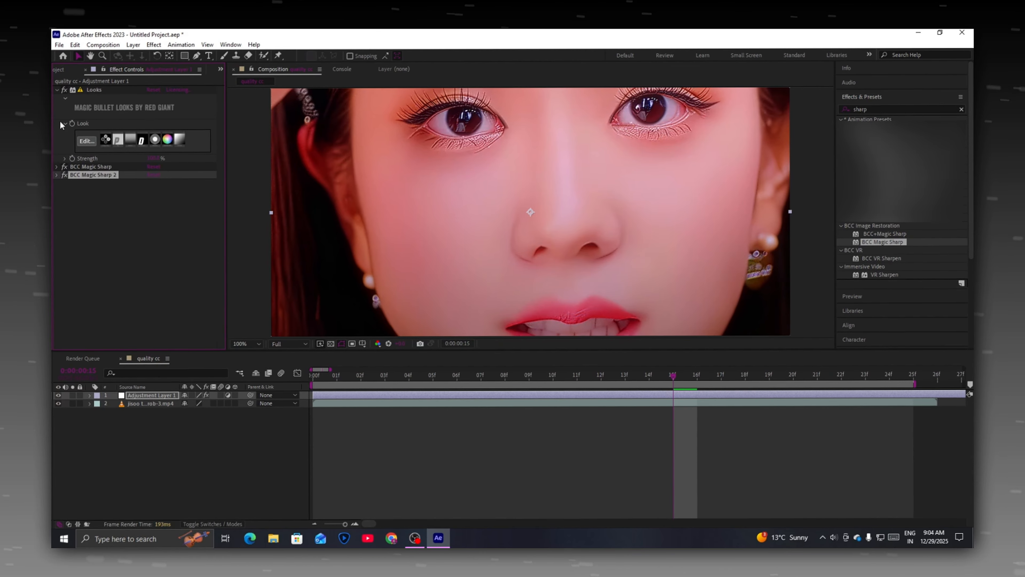
click(57, 87)
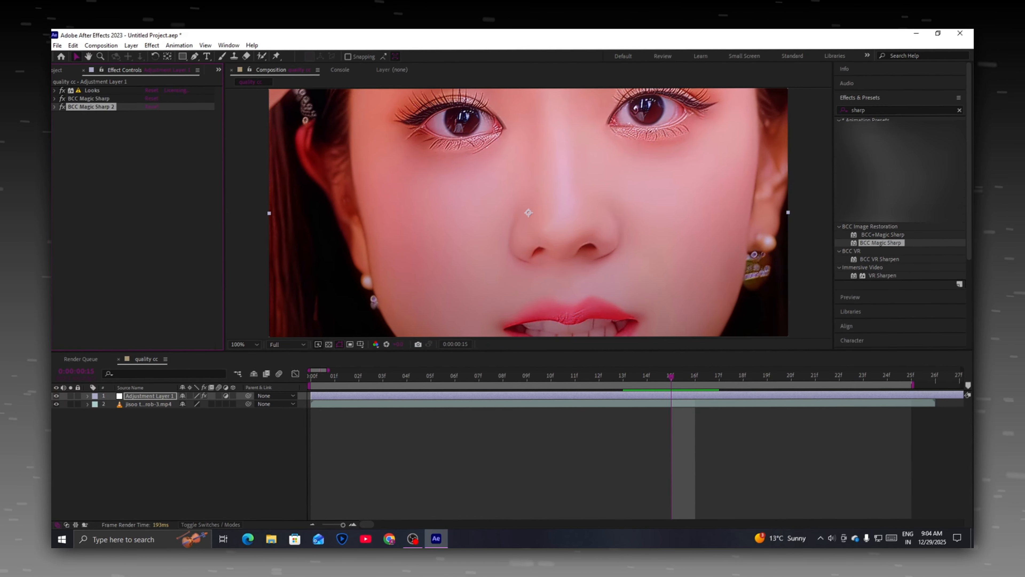
Step: Apply the Blur & Sharpen Unsharp Mask effect to the adjustment layer and set its Radius to 0.5
click(854, 113)
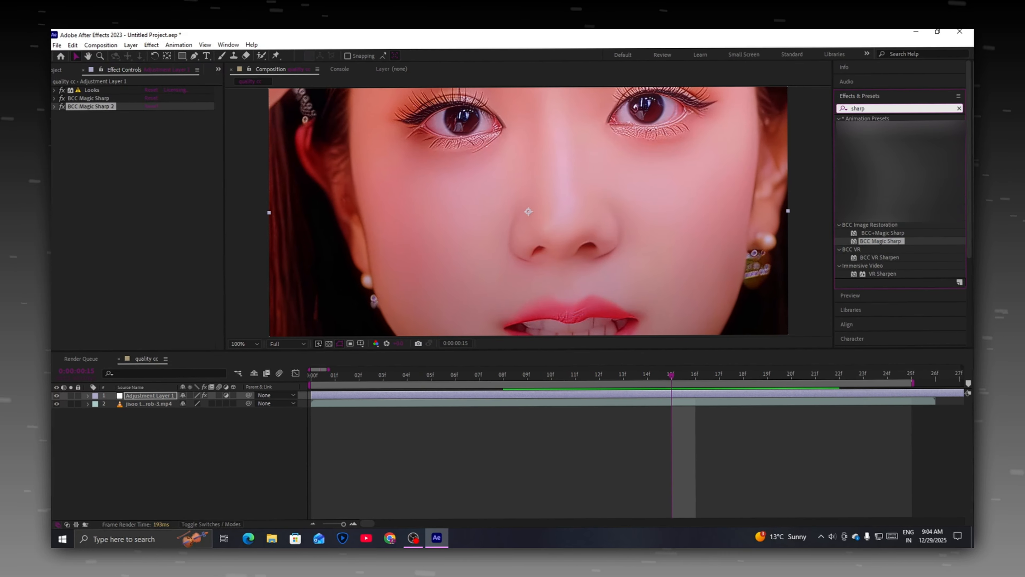
scroll(864, 268, down, 3)
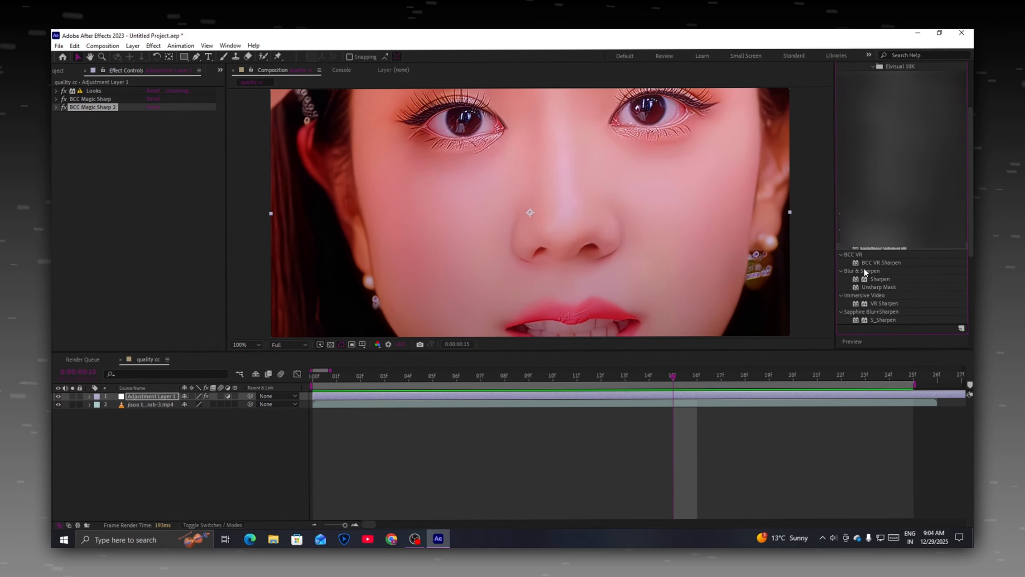
double_click(882, 286)
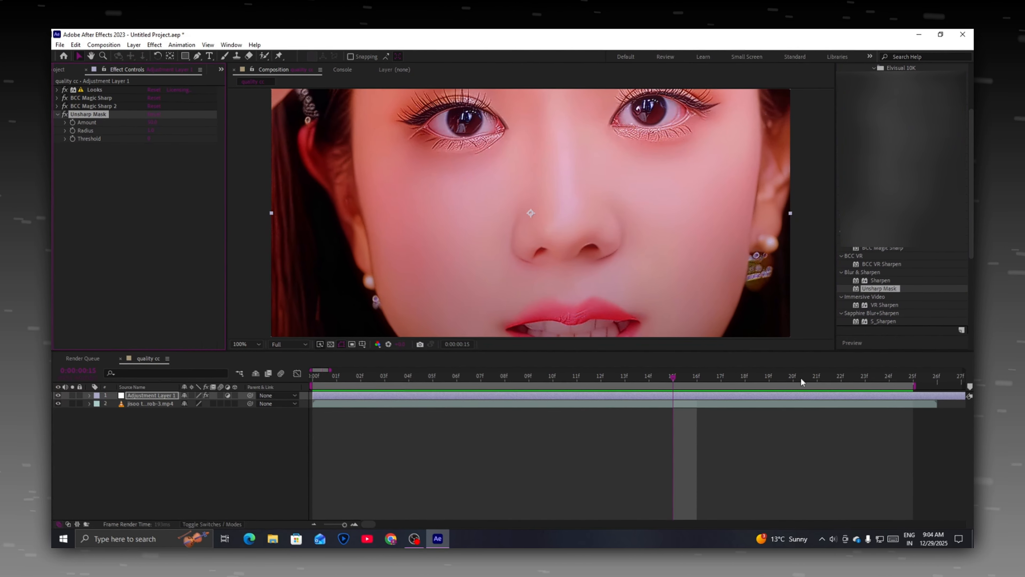
click(149, 132)
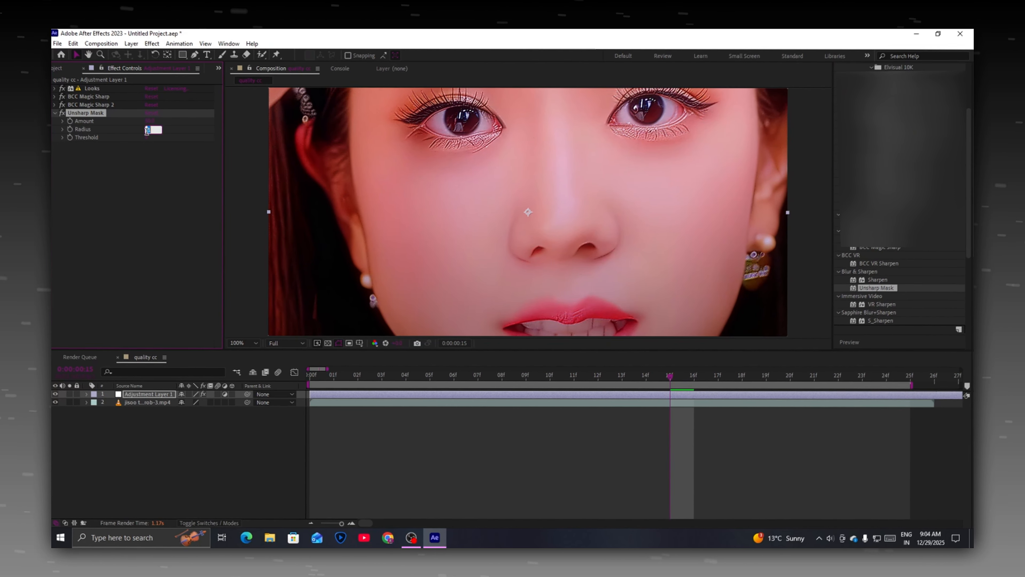
text(0.5)
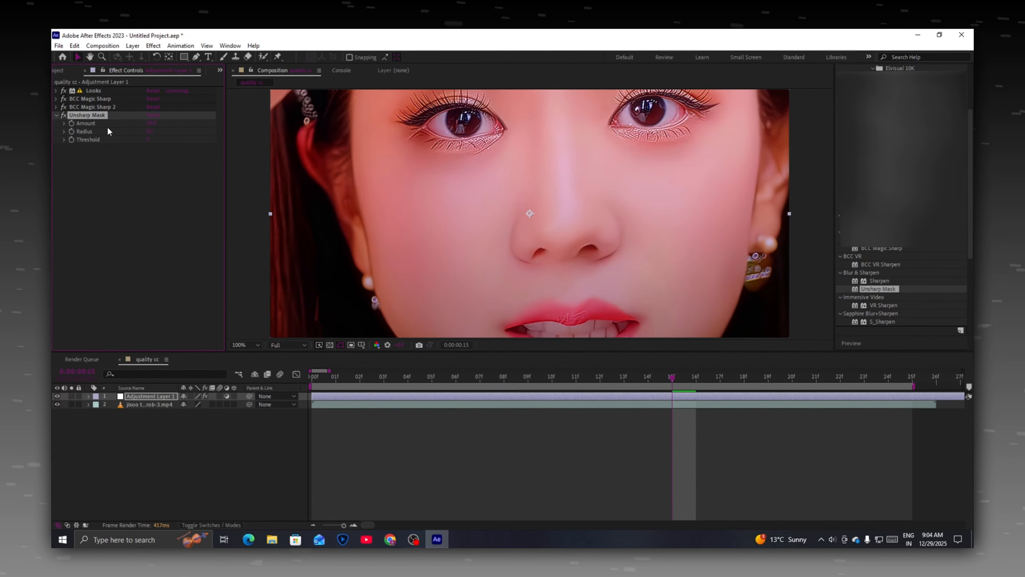
Step: Move Unsharp Mask above Looks in the adjustment layer's effect stack and collapse its settings
click(101, 117)
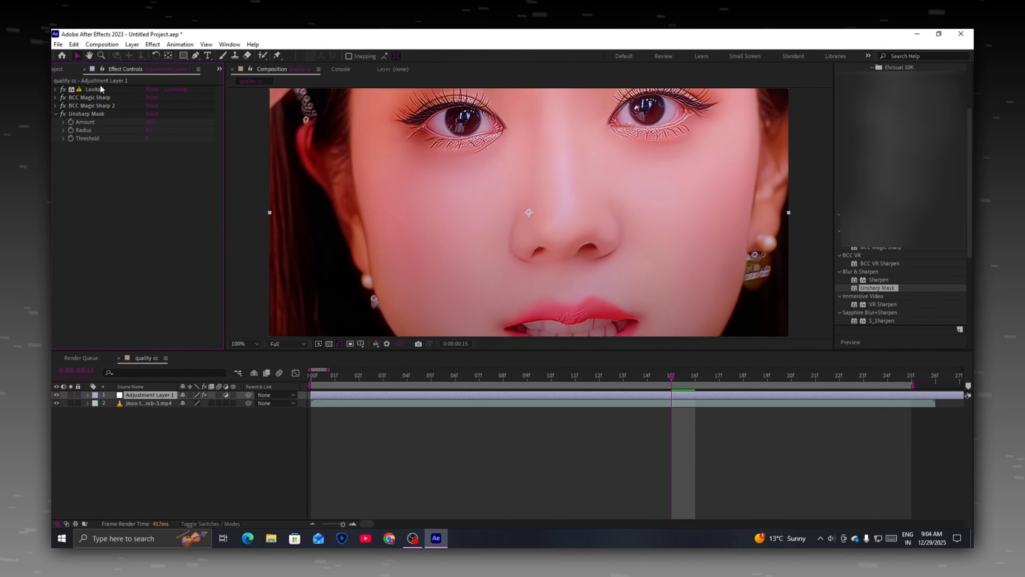
drag(100, 110, 108, 86)
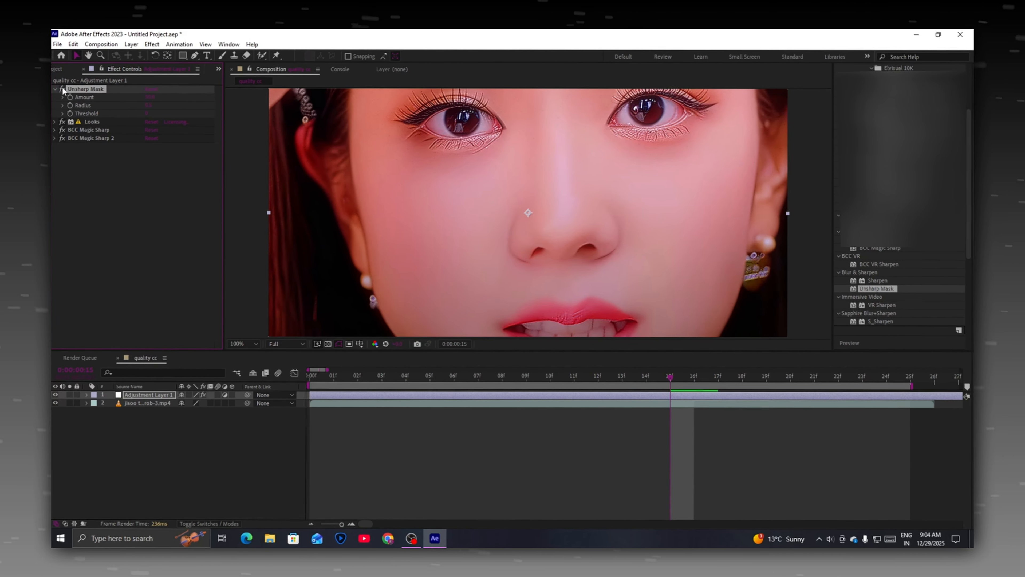
click(54, 88)
Step: Search the effects for "hue" and apply Hue/Saturation to the adjustment layer
scroll(876, 162, up, 5)
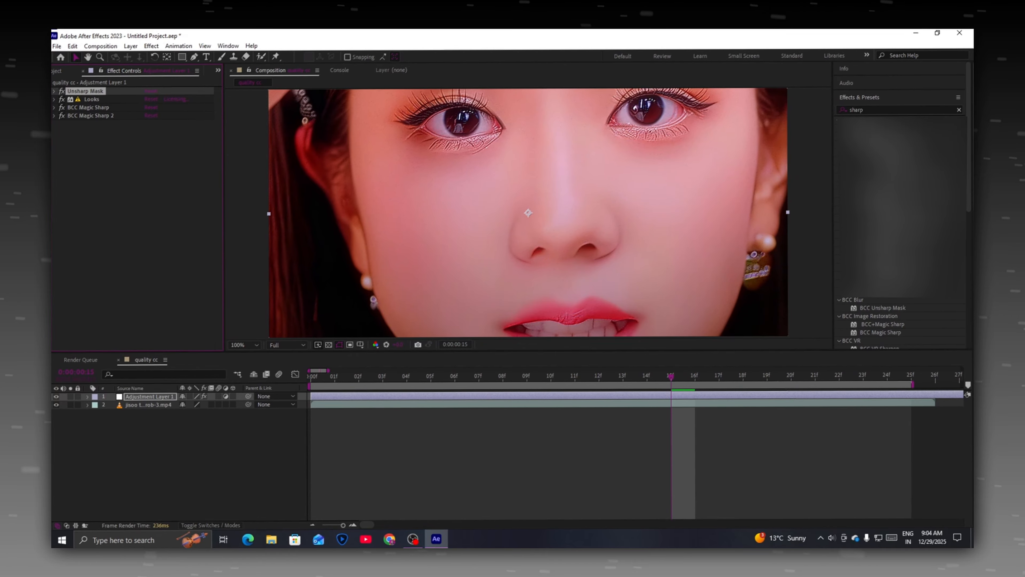
drag(876, 110, 841, 112)
text(hue)
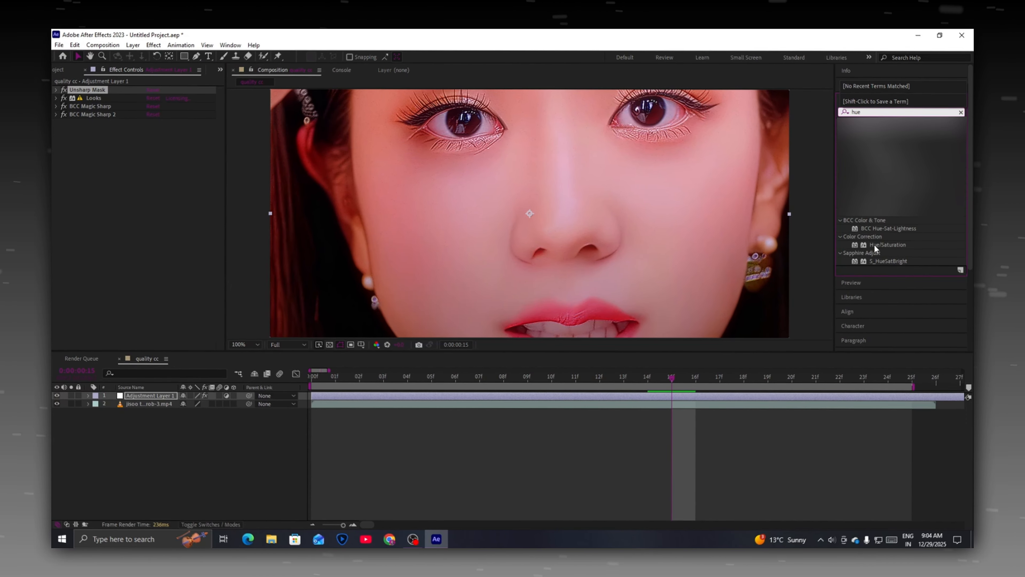
drag(881, 246, 445, 196)
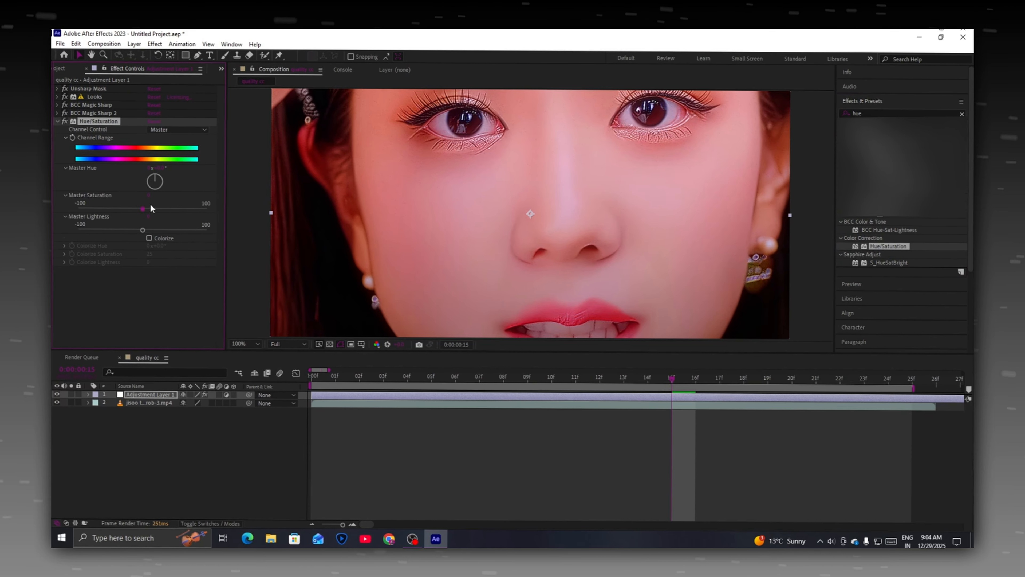
Step: Raise Hue/Saturation's Master Saturation slightly, fine-tune it against the full face, and collapse the effect's settings
drag(141, 209, 151, 211)
scroll(648, 178, down, 2)
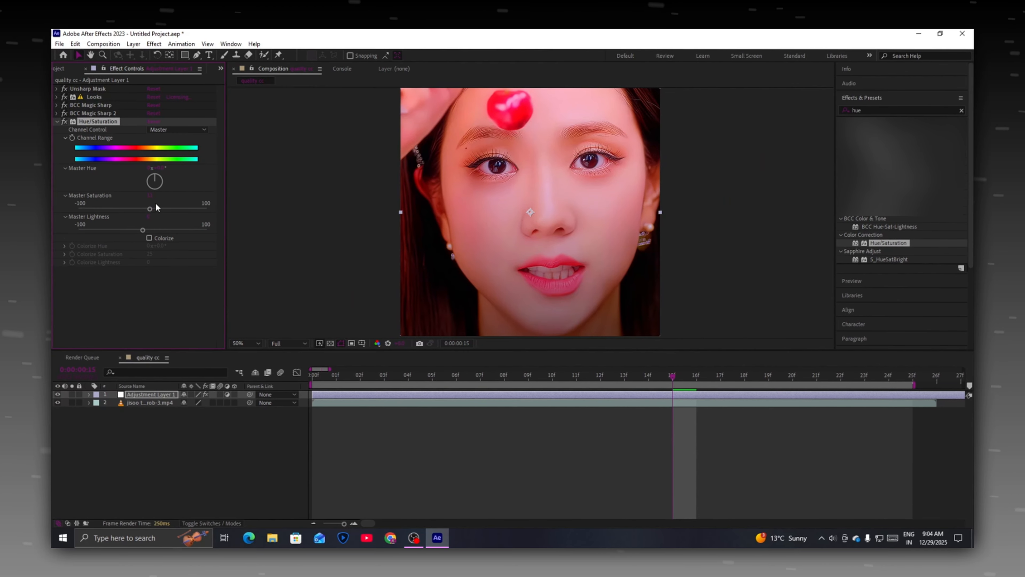
drag(150, 211, 148, 211)
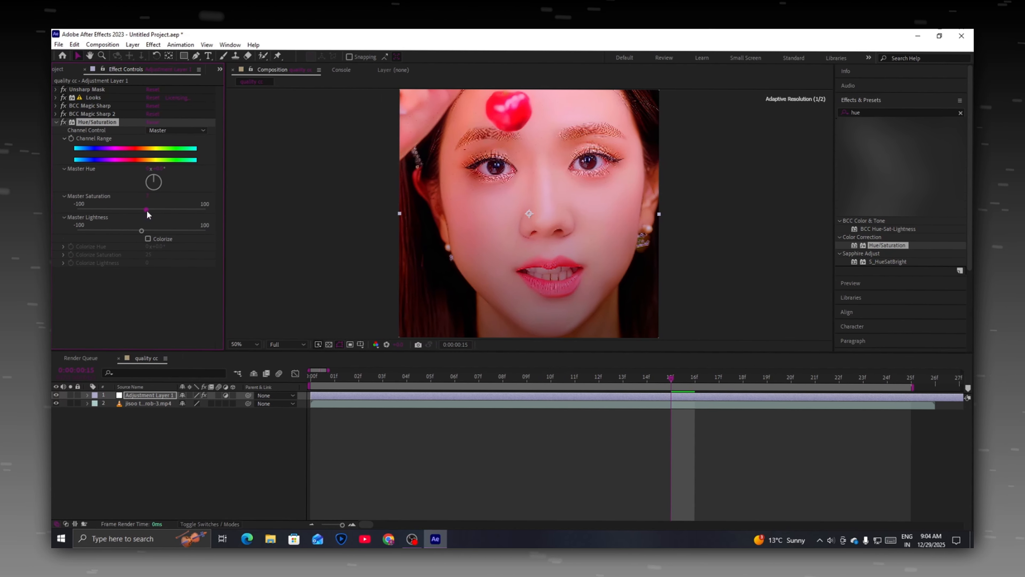
drag(147, 210, 147, 211)
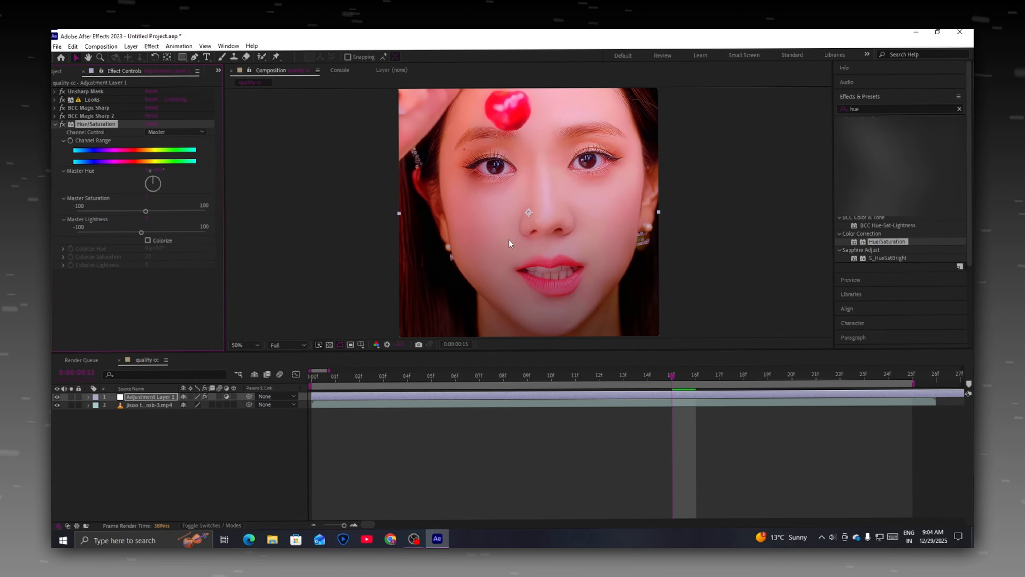
scroll(536, 183, down, 2)
scroll(535, 183, up, 3)
scroll(535, 183, down, 1)
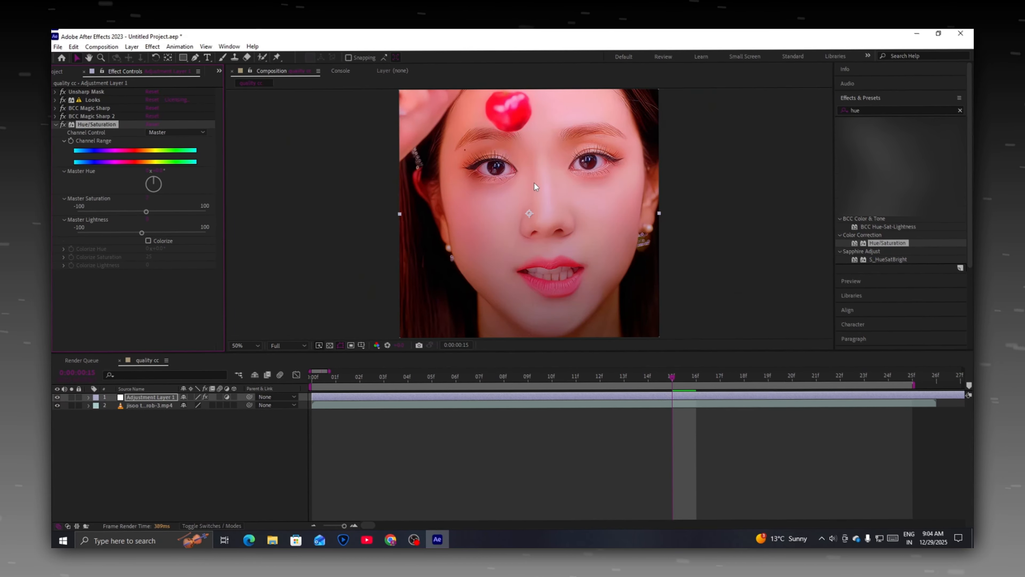
click(56, 121)
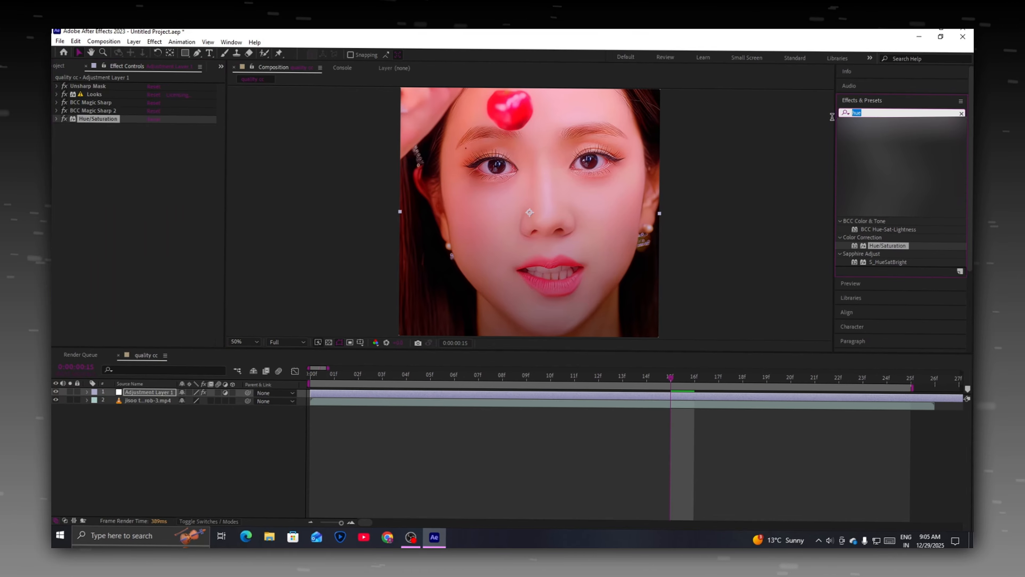
Step: Apply Brightness & Contrast with Contrast 8, move it directly below Looks in the effect stack, and collapse it
text(cont)
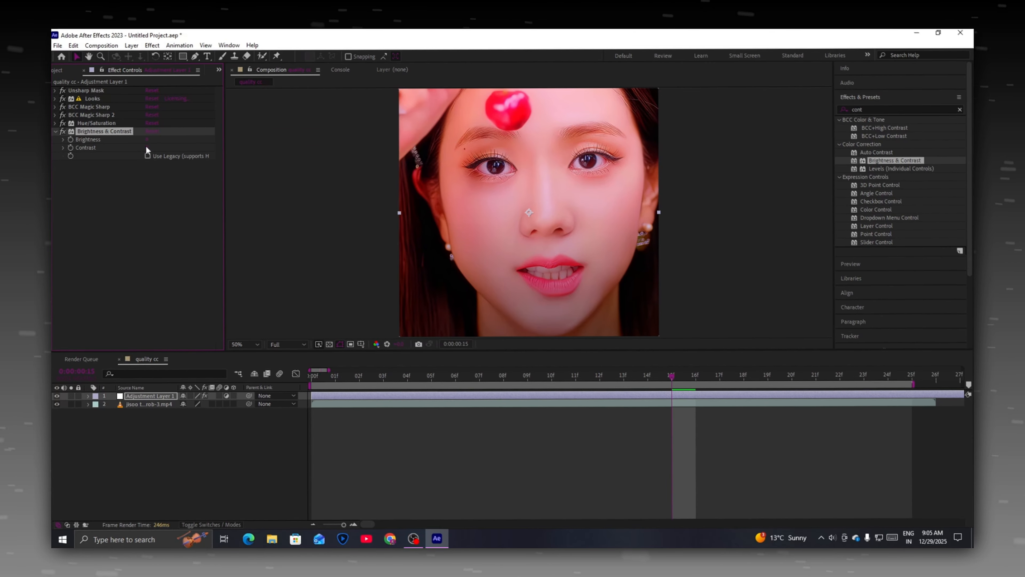
click(146, 148)
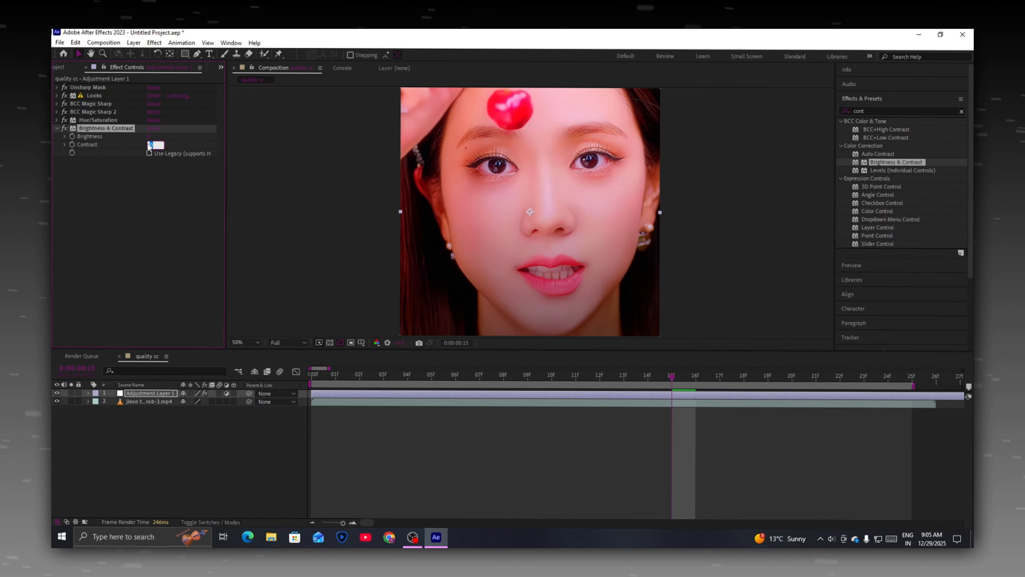
text(8)
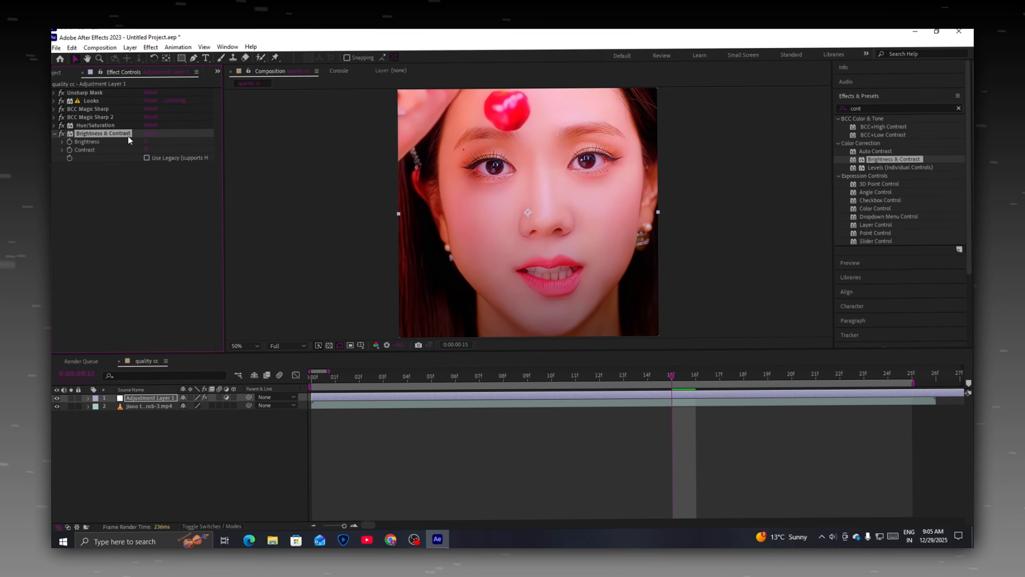
drag(114, 130, 112, 102)
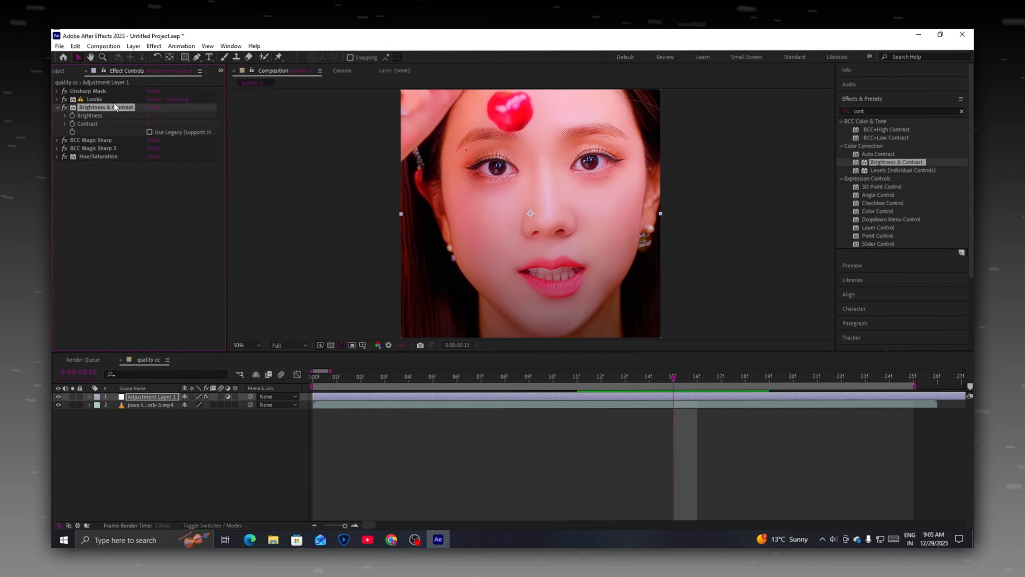
click(58, 106)
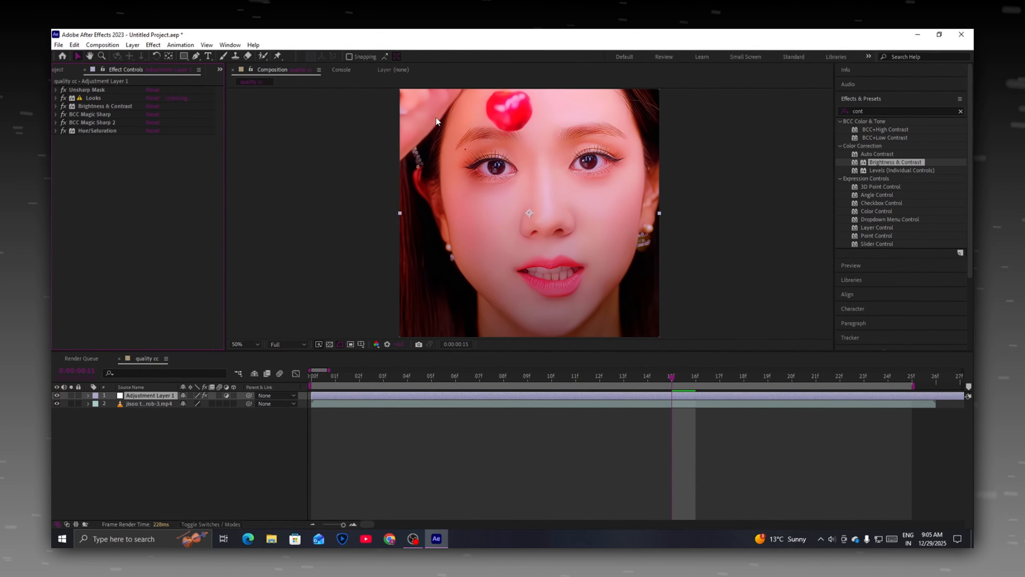
Step: Search the effects for "sharp" and apply Sapphire's S_Sharpen to the adjustment layer
click(874, 113)
key(BackSpace)
key(BackSpace)
key(BackSpace)
key(BackSpace)
text(sharp)
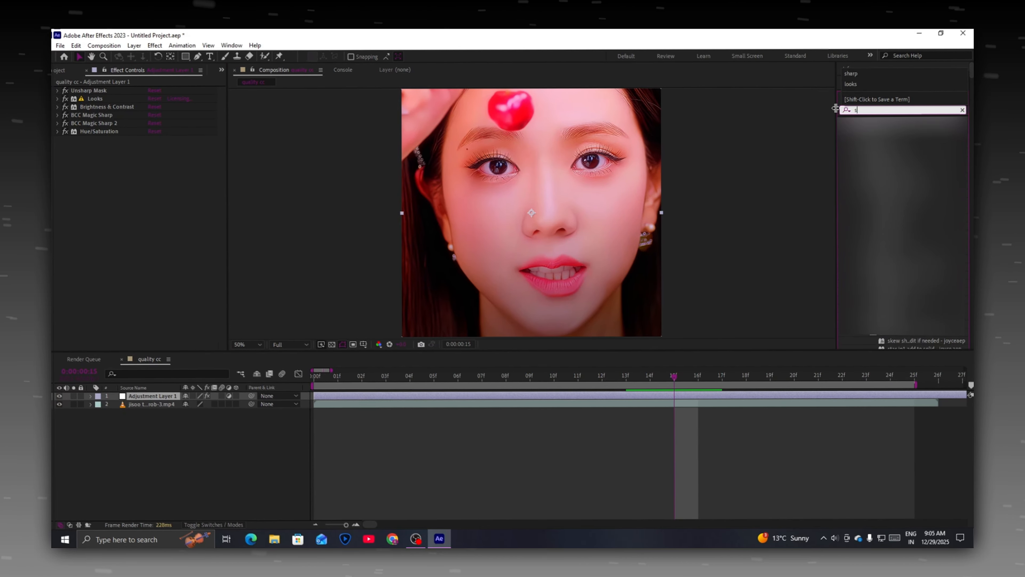
scroll(867, 300, down, 3)
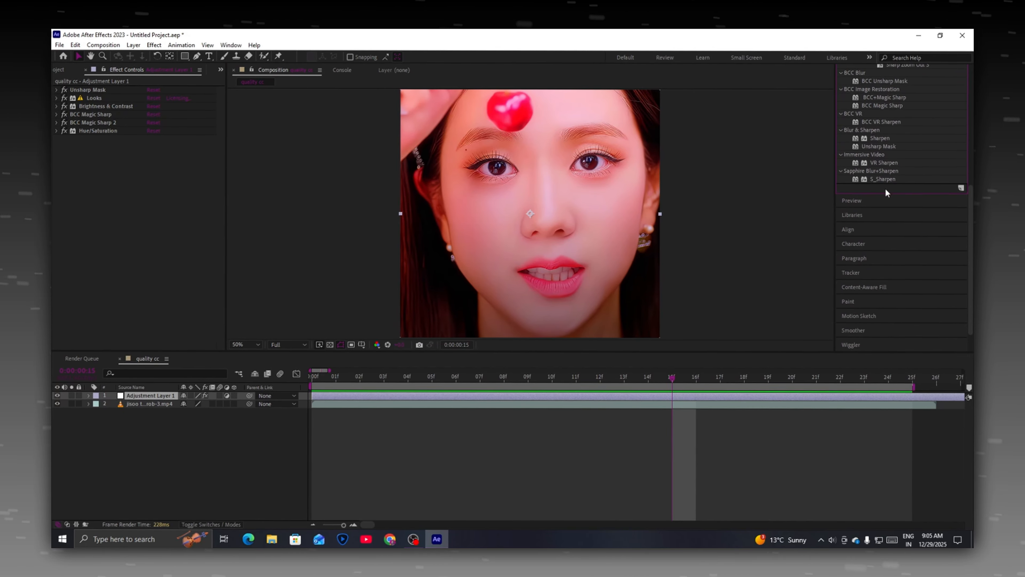
click(885, 173)
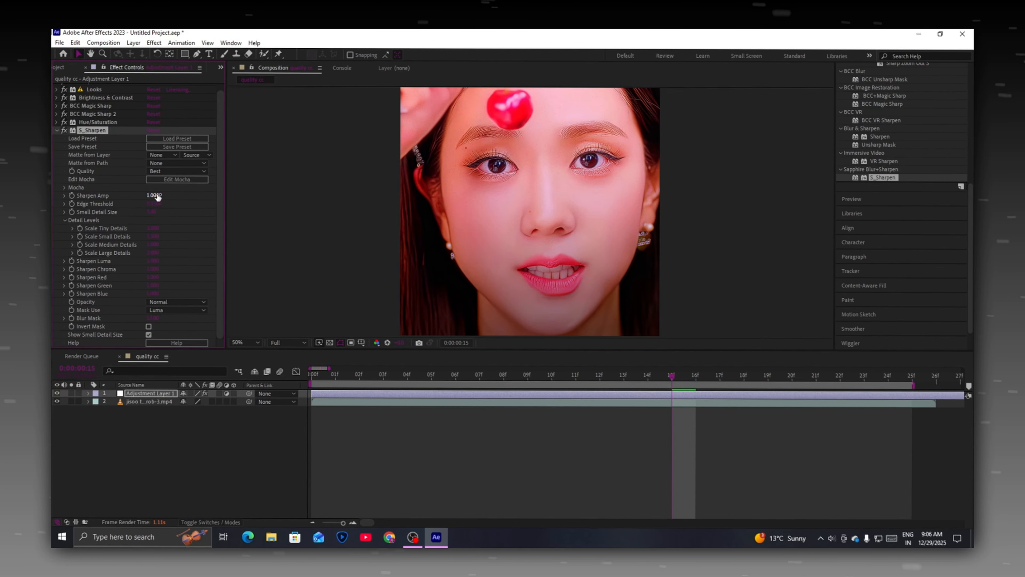
Step: Set S_Sharpen's Small Detail Size to 1.8 and its Sharpen Amp to 0.7
click(153, 214)
text(1.8)
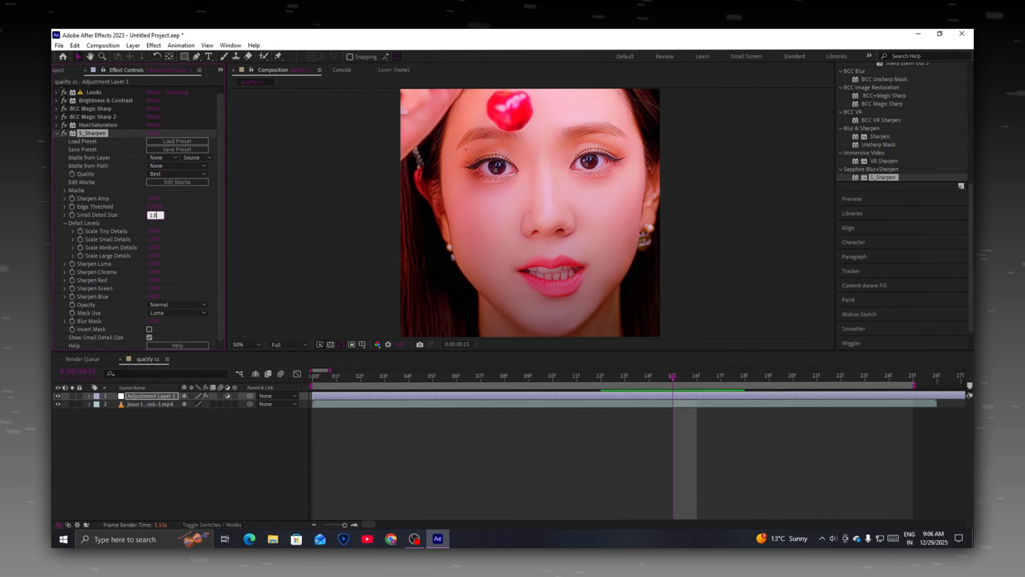
key(Return)
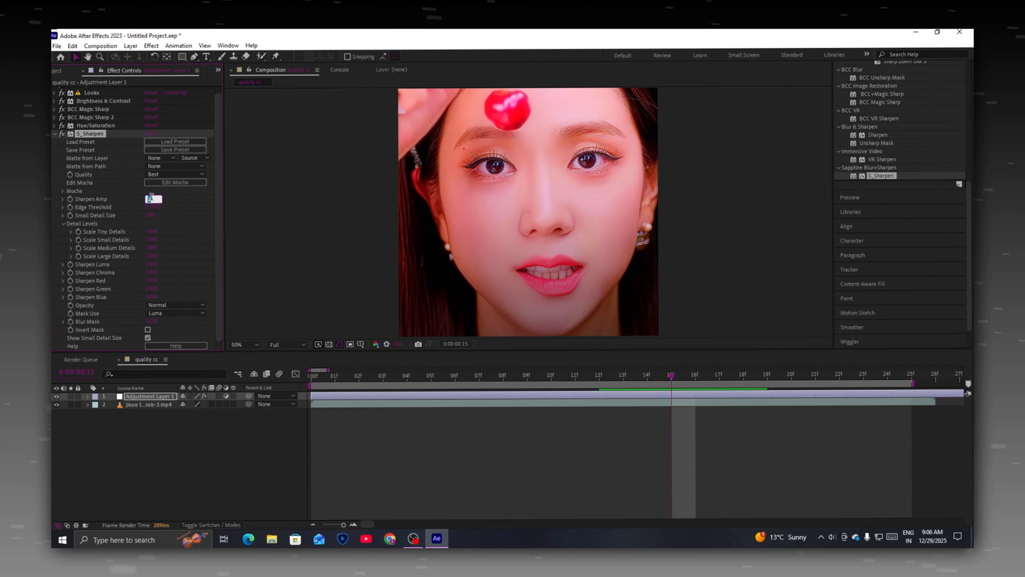
text(0.7)
key(Return)
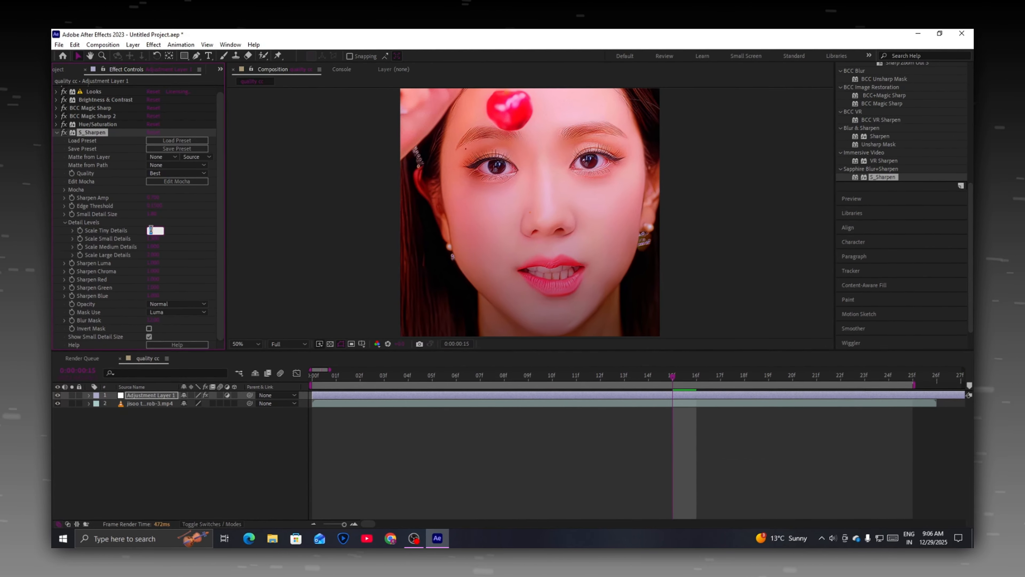
Step: Adjust S_Sharpen's Scale Tiny Details, collapse the effect's settings, and view the face at 100%
key(Return)
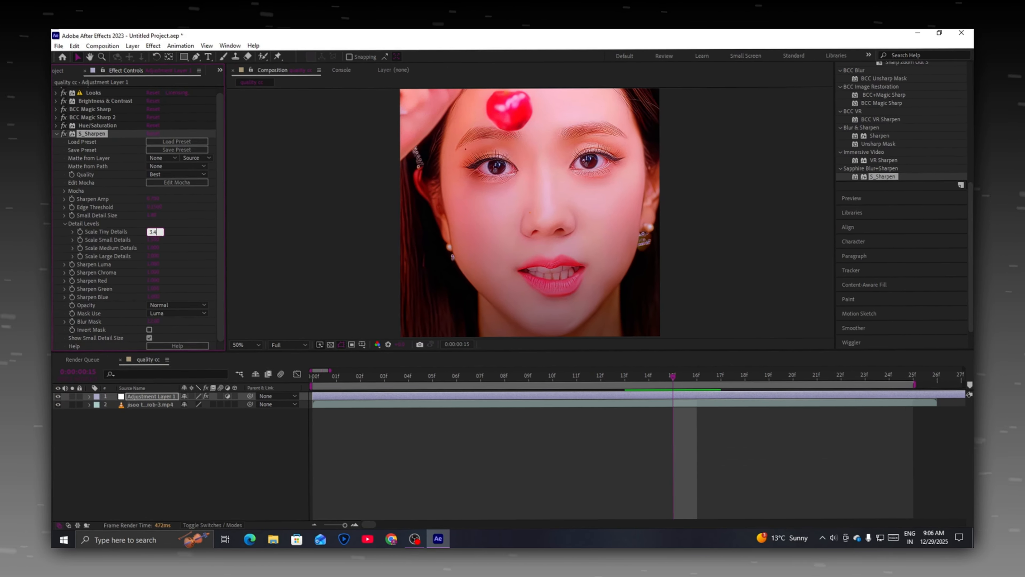
drag(153, 232, 158, 235)
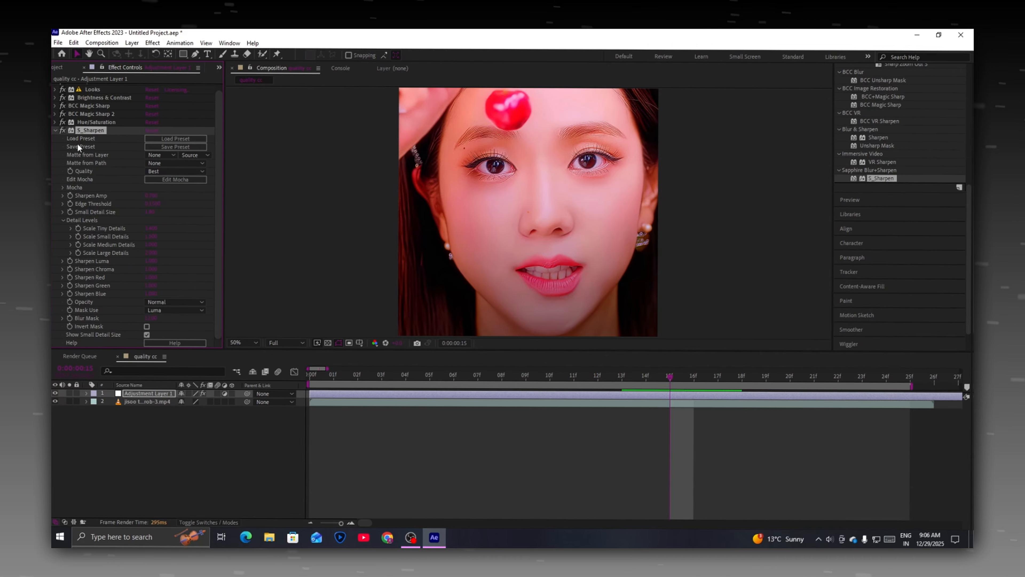
click(56, 130)
scroll(625, 166, up, 1)
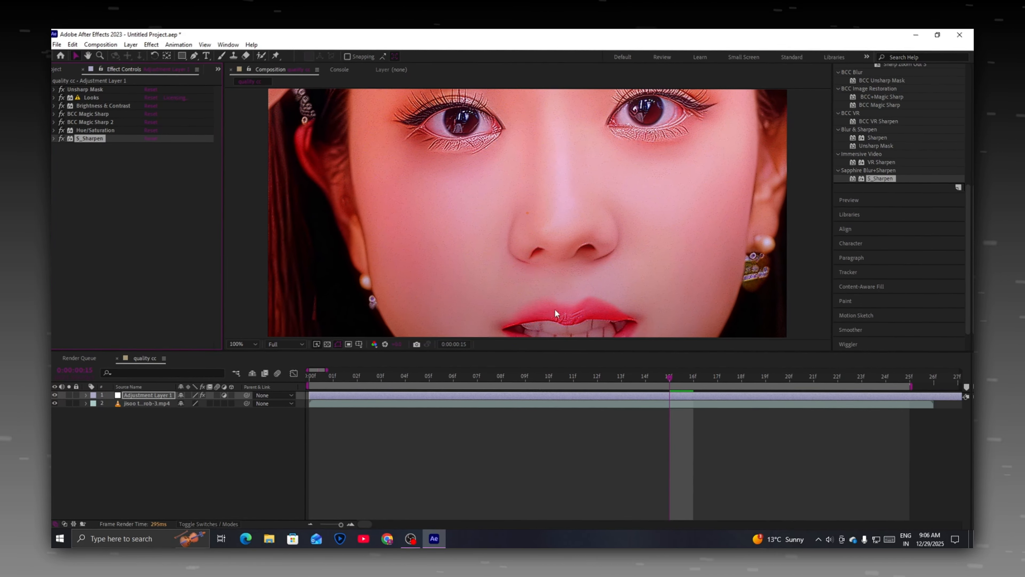
Step: Set the second BCC Magic Sharp's Noise Suppression to 8, check the whole face, and collapse the effect's settings
click(56, 122)
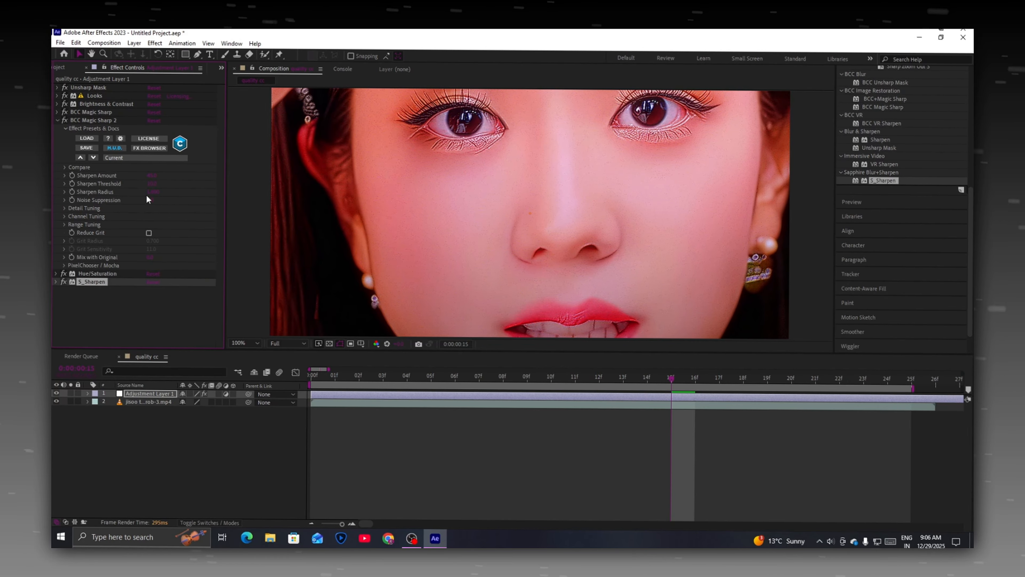
click(153, 201)
text(8)
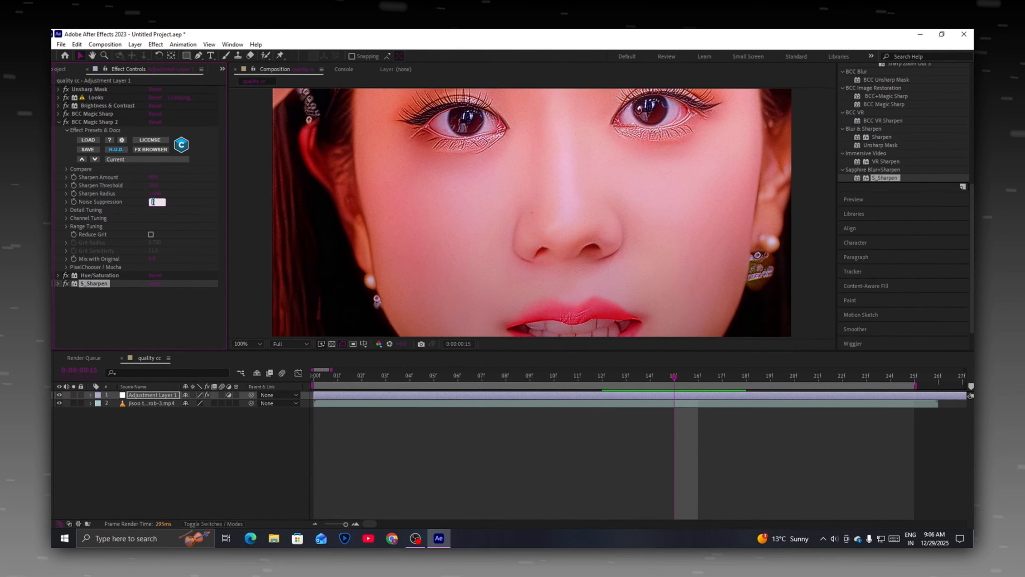
key(Return)
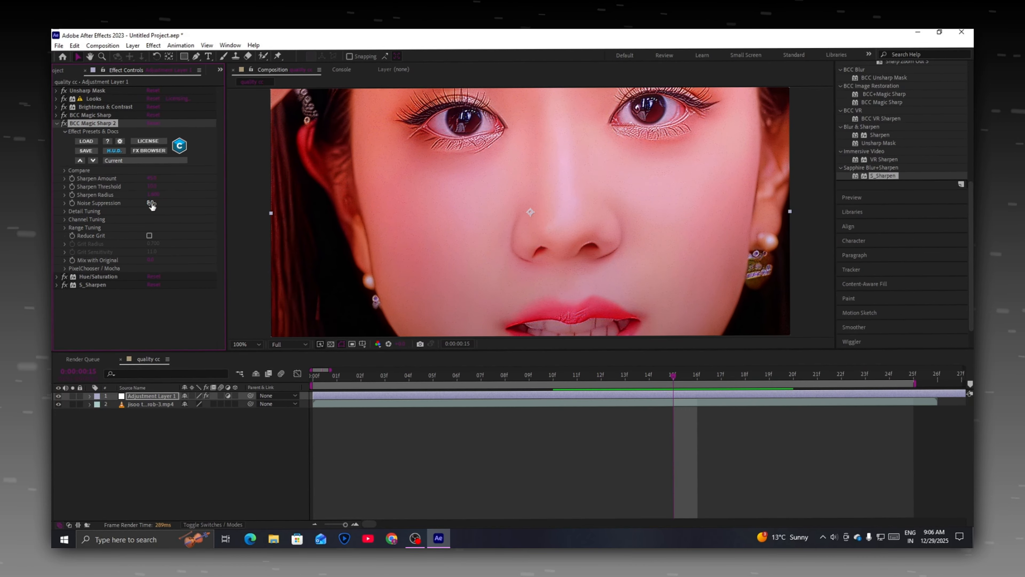
scroll(483, 219, down, 2)
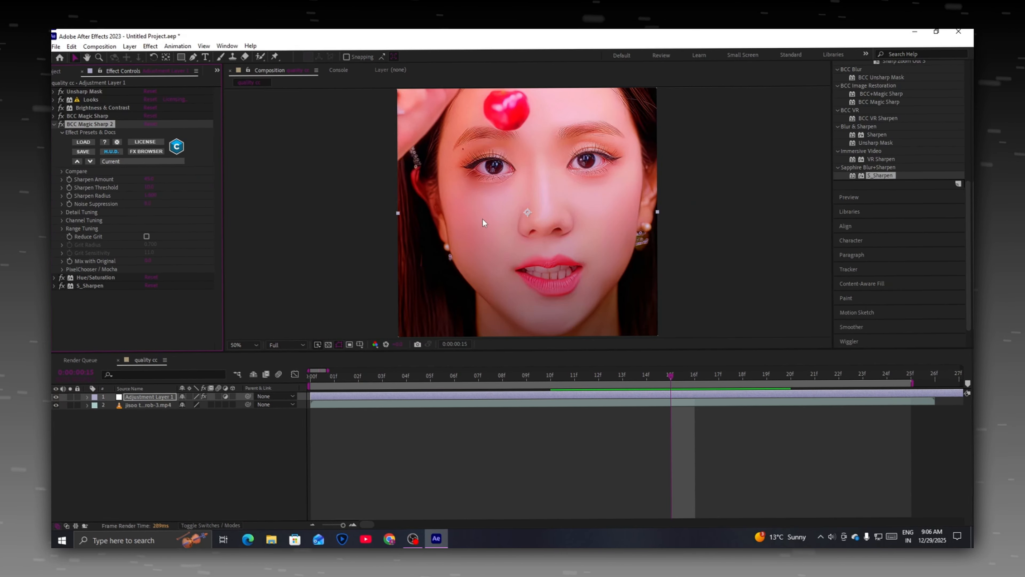
click(55, 123)
Step: Set S_Sharpen's Sharpen Amp to 0.3 and collapse its settings
click(55, 139)
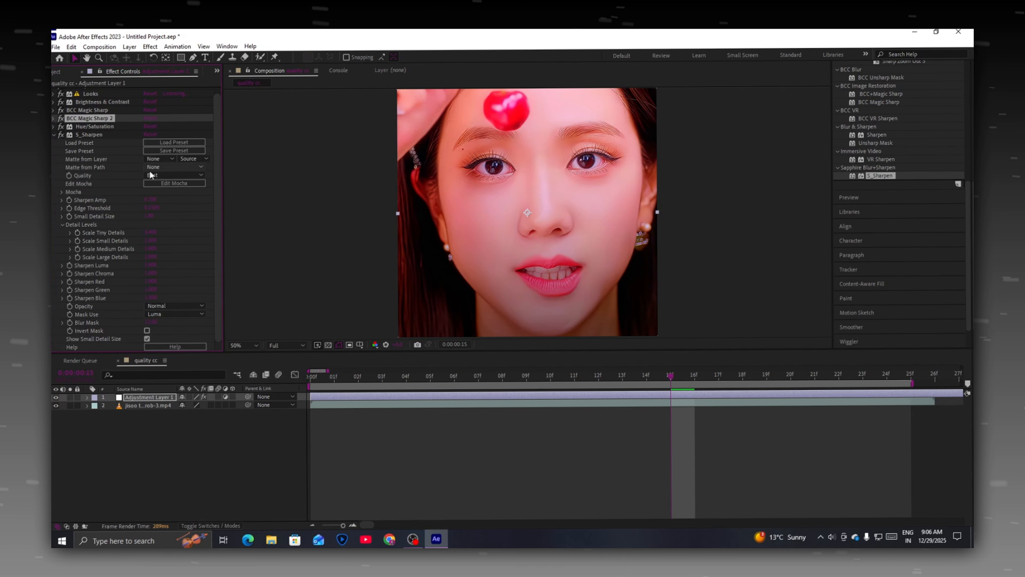
click(154, 198)
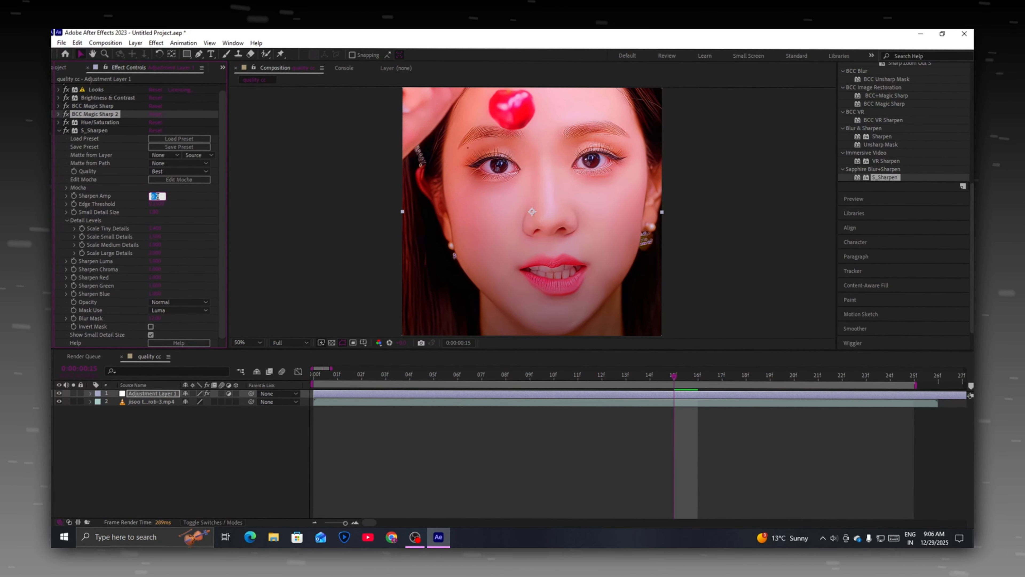
text(.3)
key(Return)
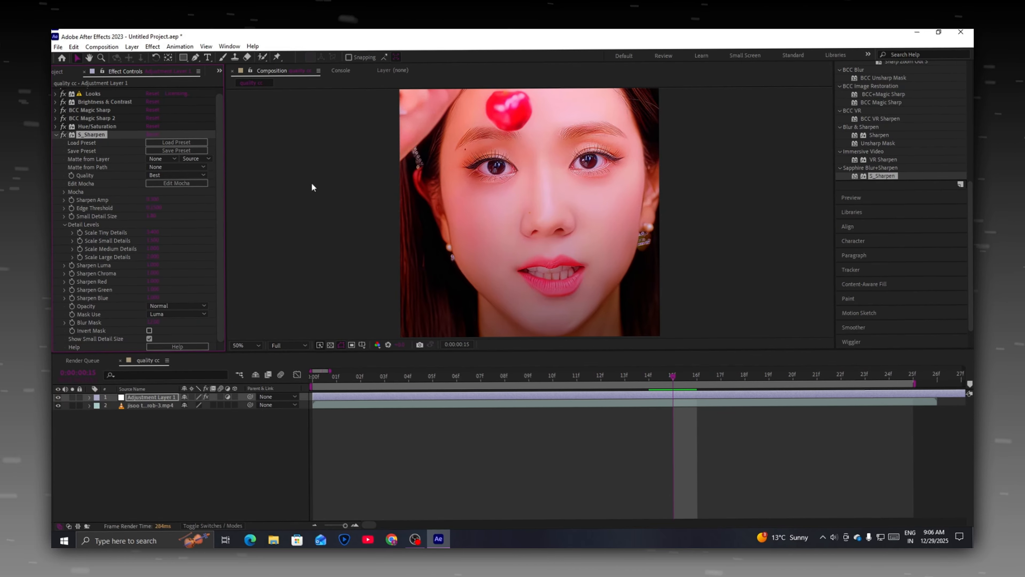
click(56, 132)
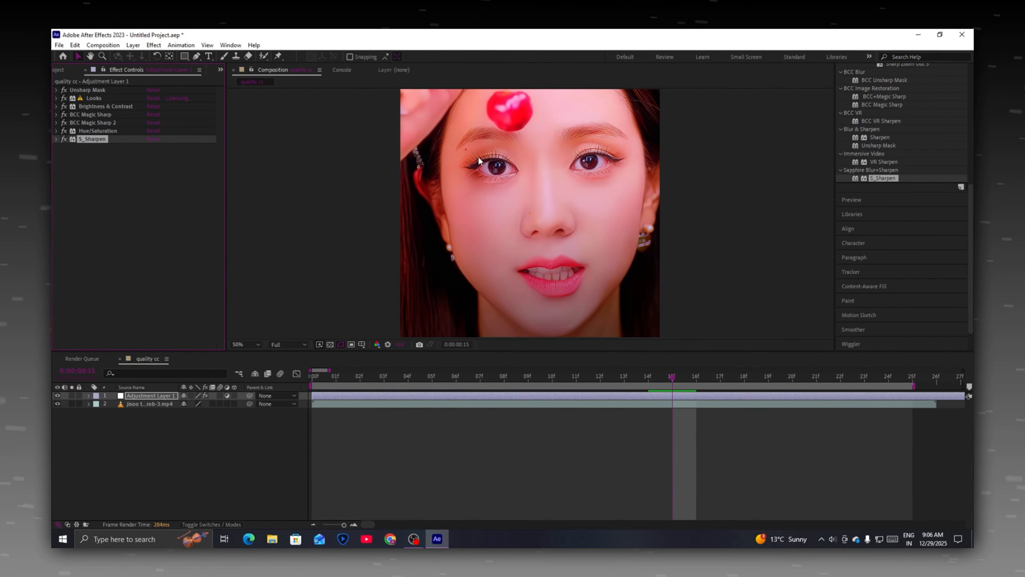
Step: Review the corrected face at different magnifications and scrub the playhead back to frame 11
scroll(454, 214, down, 2)
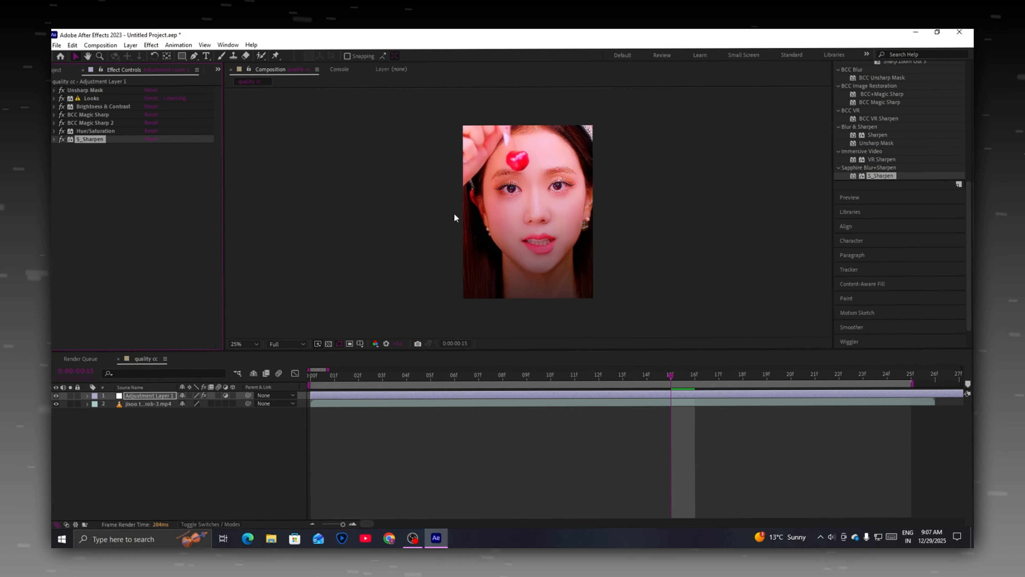
scroll(540, 221, up, 2)
mouse_move(673, 376)
mouse_down()
mouse_move(377, 376)
mouse_move(731, 401)
mouse_move(670, 395)
mouse_up()
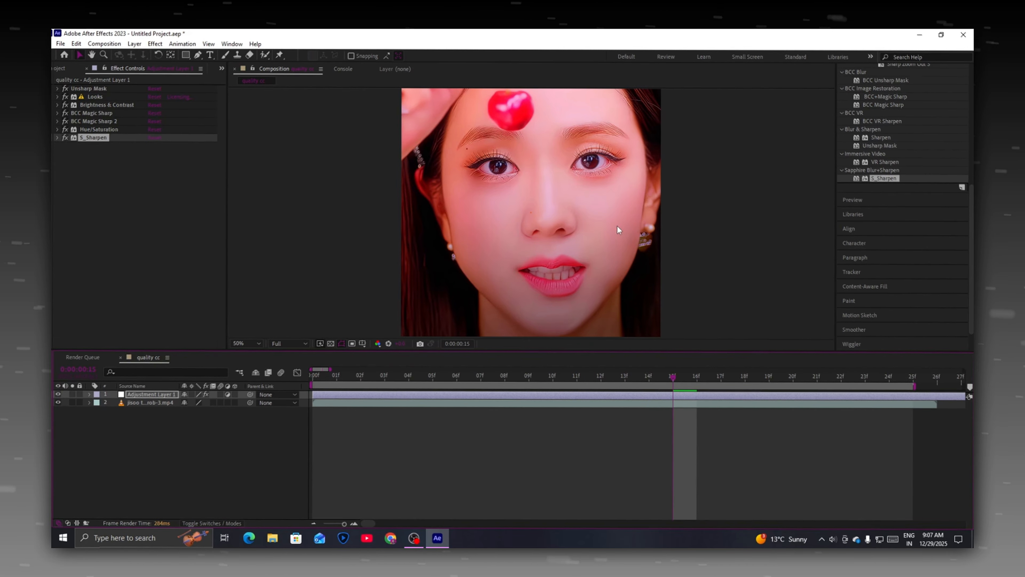
mouse_move(586, 380)
mouse_down()
mouse_move(566, 385)
mouse_move(615, 396)
mouse_move(574, 393)
mouse_up()
Step: Create a new 1080 x 1440 composition at 60 fps with the offered default settings
key(ctrl+0)
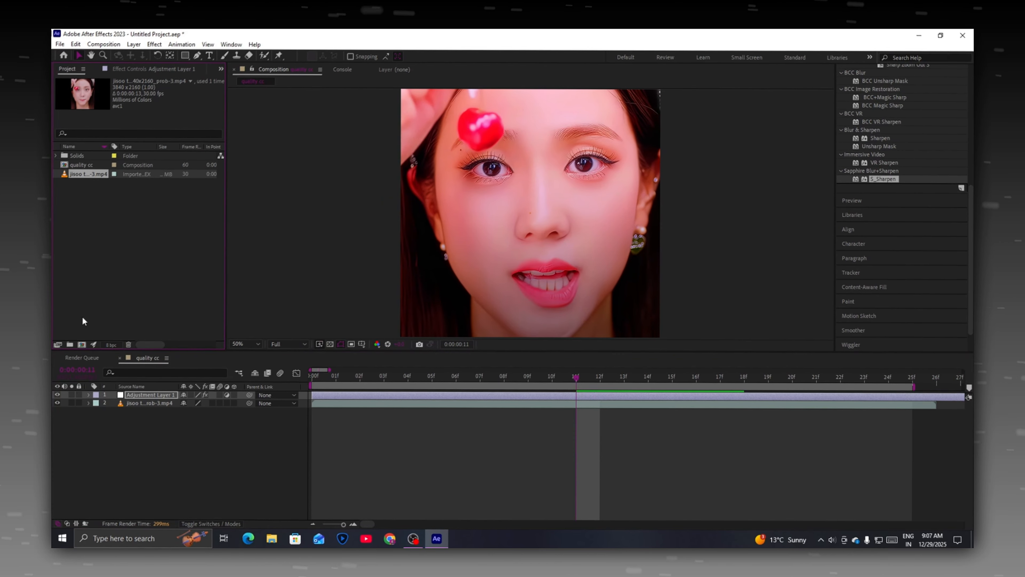
click(92, 46)
click(99, 48)
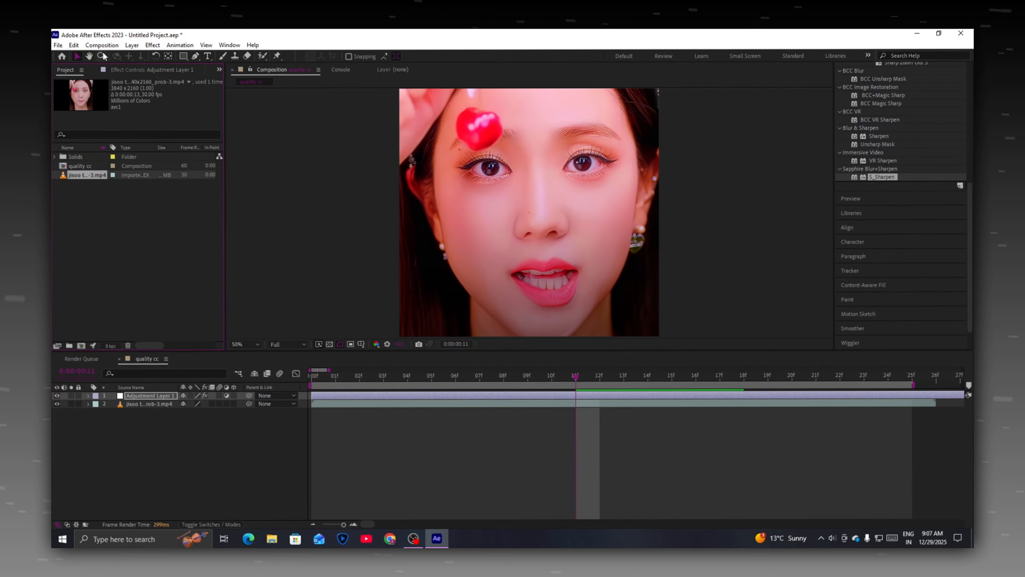
click(101, 46)
click(117, 56)
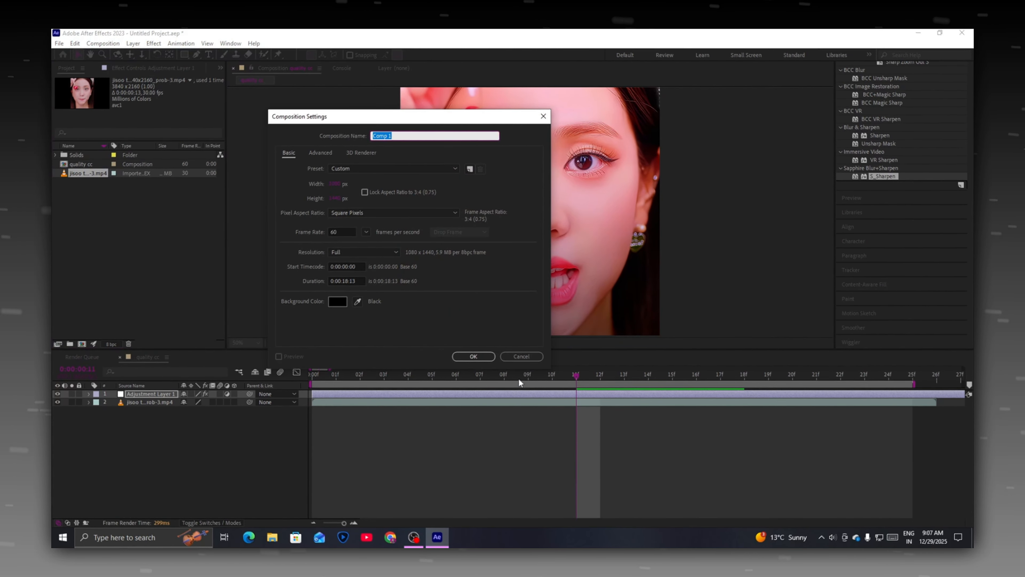
click(474, 356)
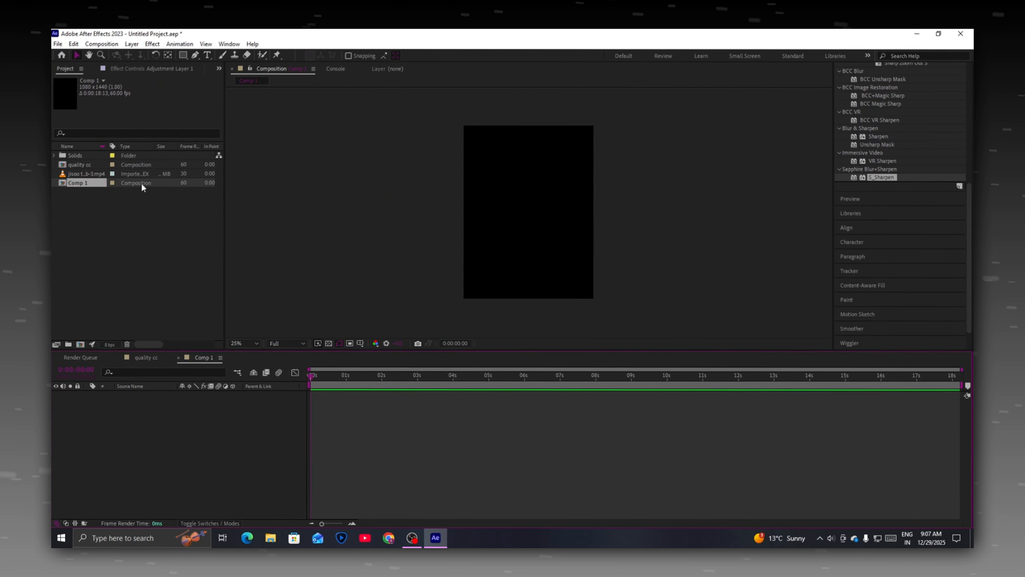
Step: Place the imported MP4 clip in the new composition and scale it to fit the composition's height
drag(87, 173, 111, 404)
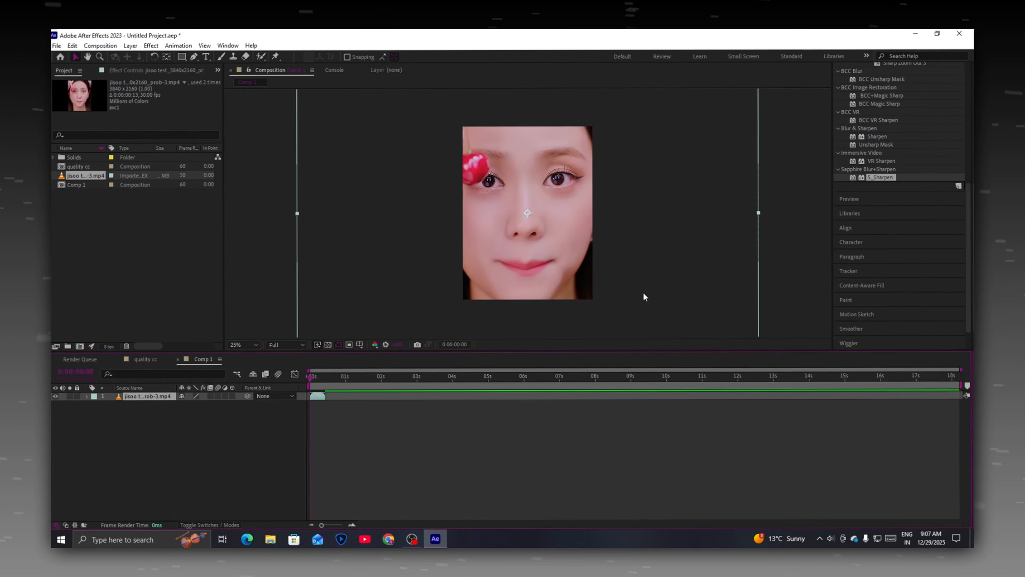
right_click(156, 399)
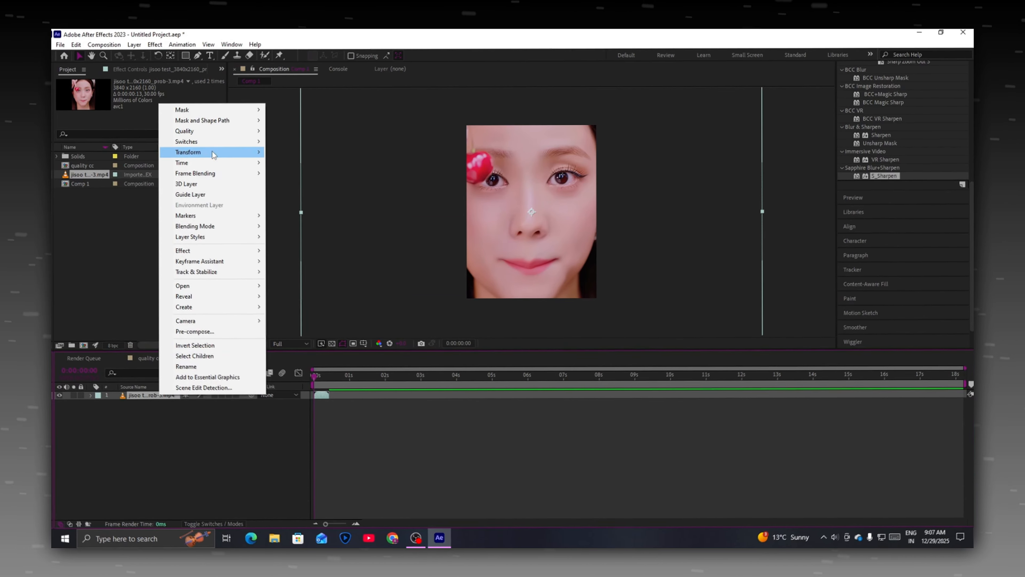
mouse_move(226, 154)
click(353, 302)
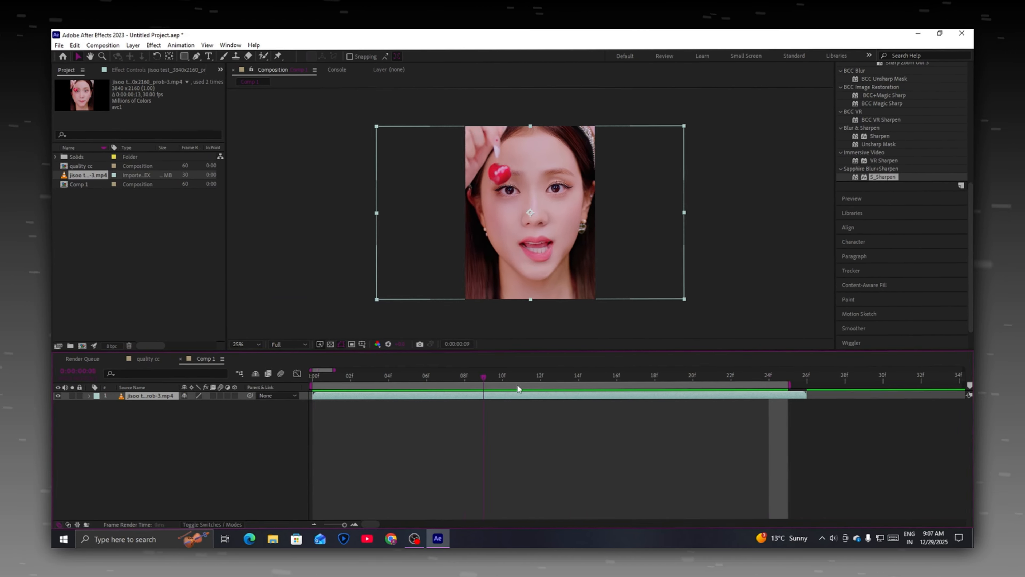
Step: Move the playhead to frame 11 and add an adjustment layer above the clip in Comp 1
drag(518, 383, 521, 382)
right_click(278, 484)
mouse_move(309, 363)
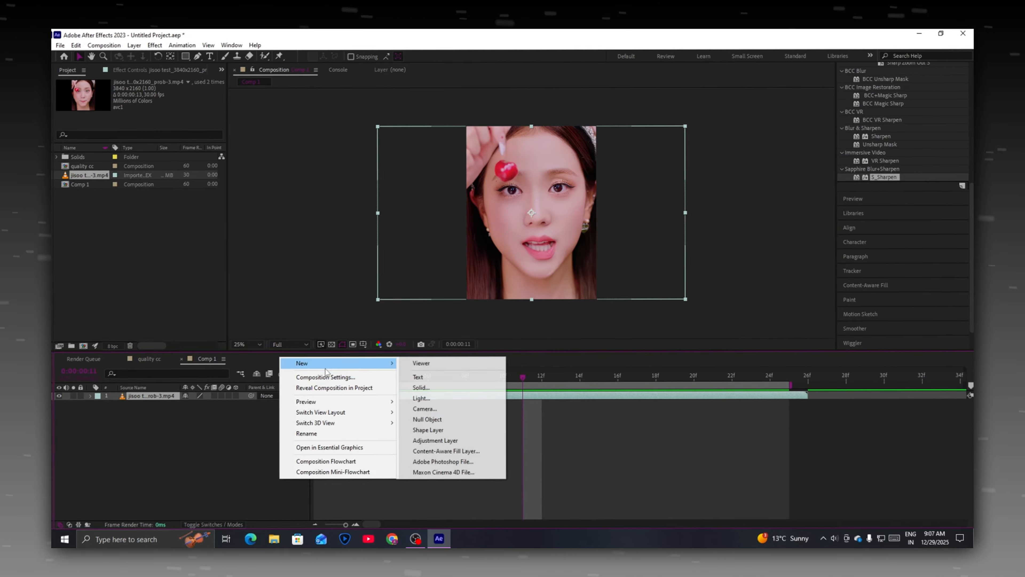
click(444, 444)
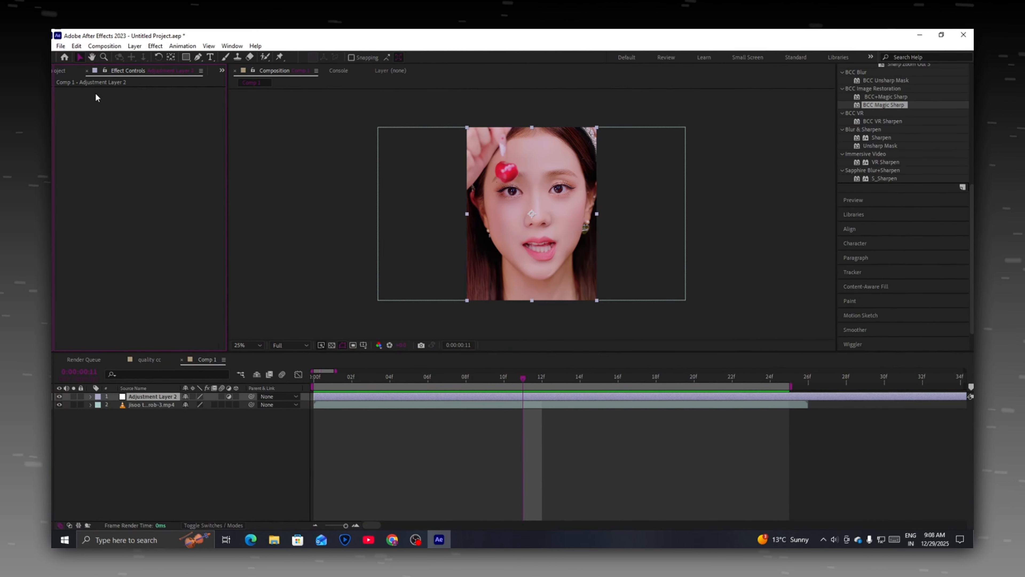
Step: Apply the Sharpen effect to the new adjustment layer with a Sharpen Amount of 36 and view the face at 50%
click(882, 103)
double_click(879, 136)
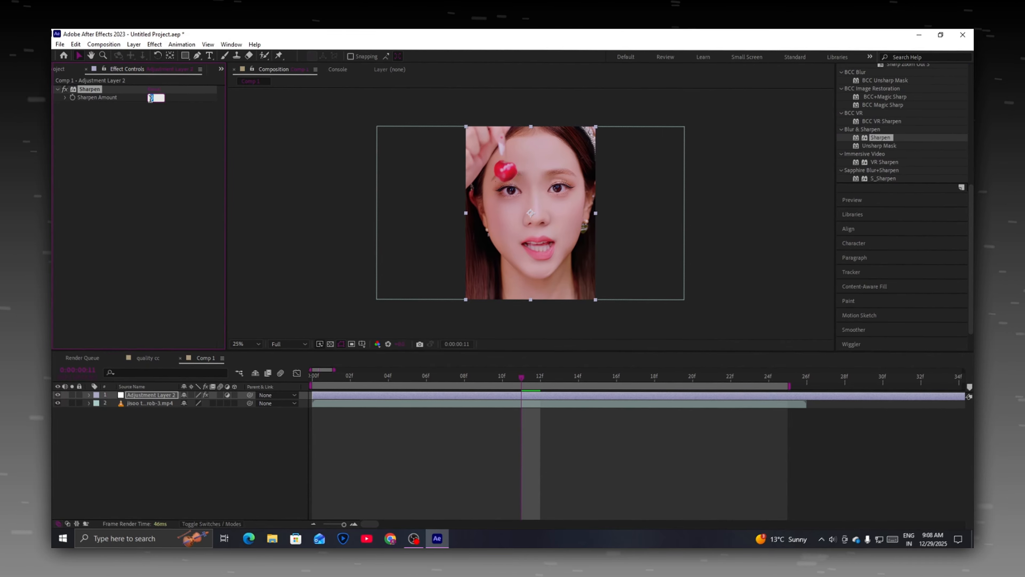
text(365)
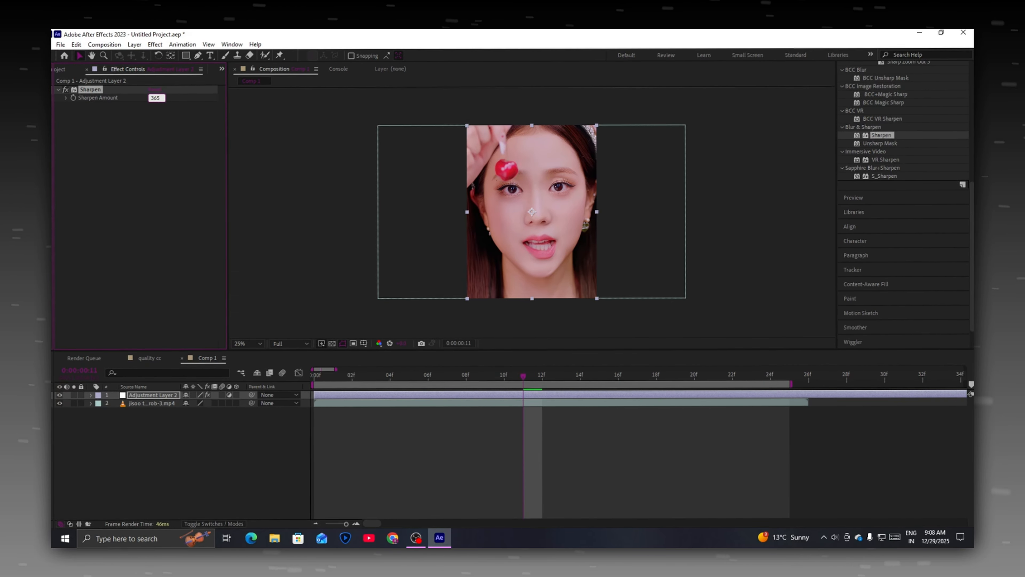
key(BackSpace)
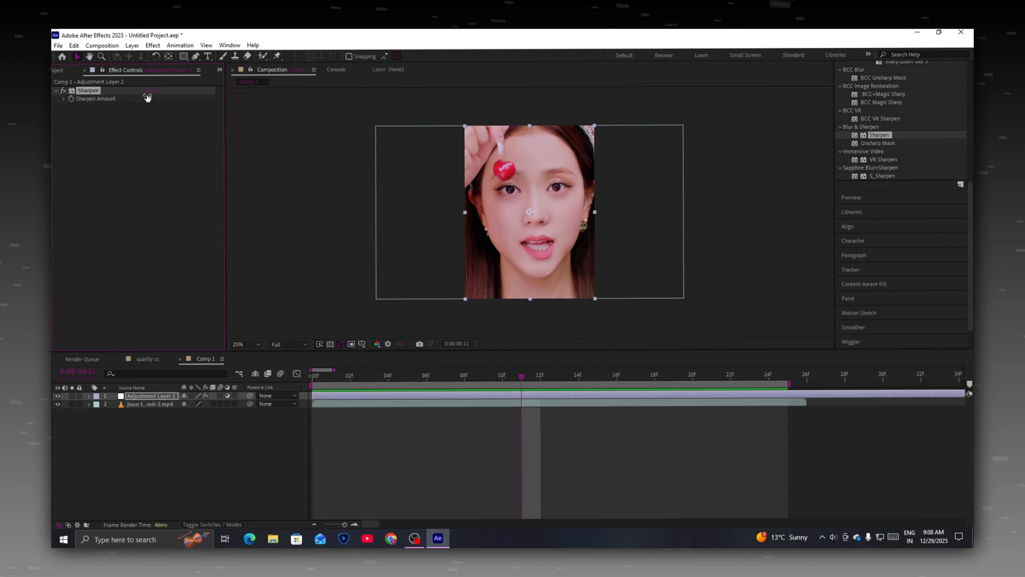
key(period)
key(period)
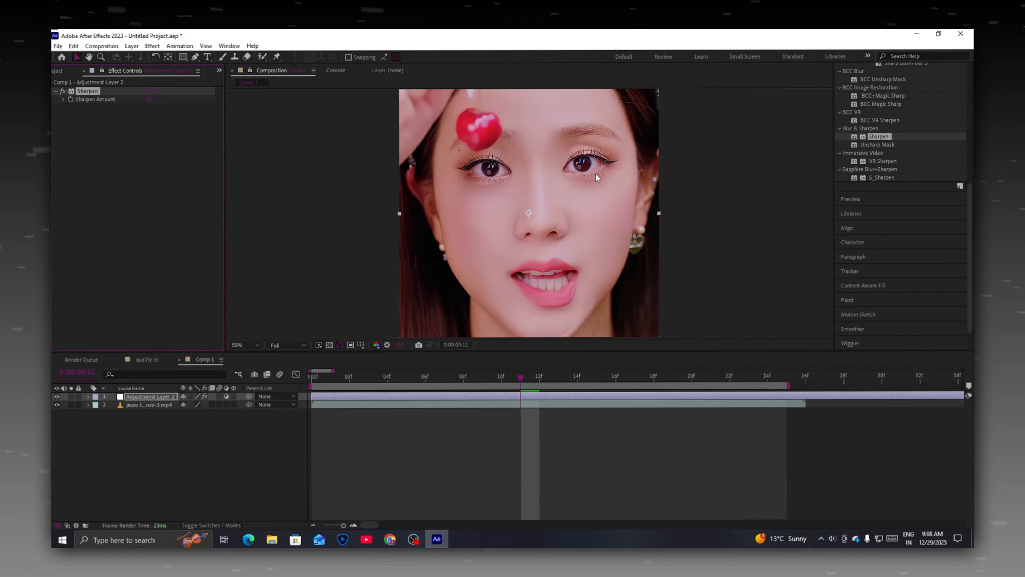
Step: Apply Unsharp Mask to the adjustment layer and set its Radius to 2
double_click(873, 146)
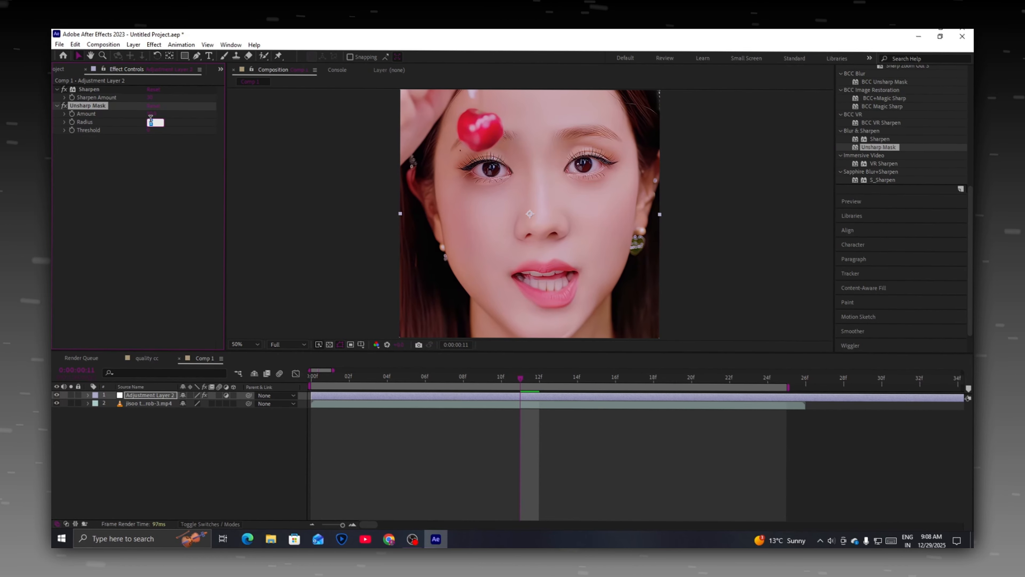
text(2)
key(Return)
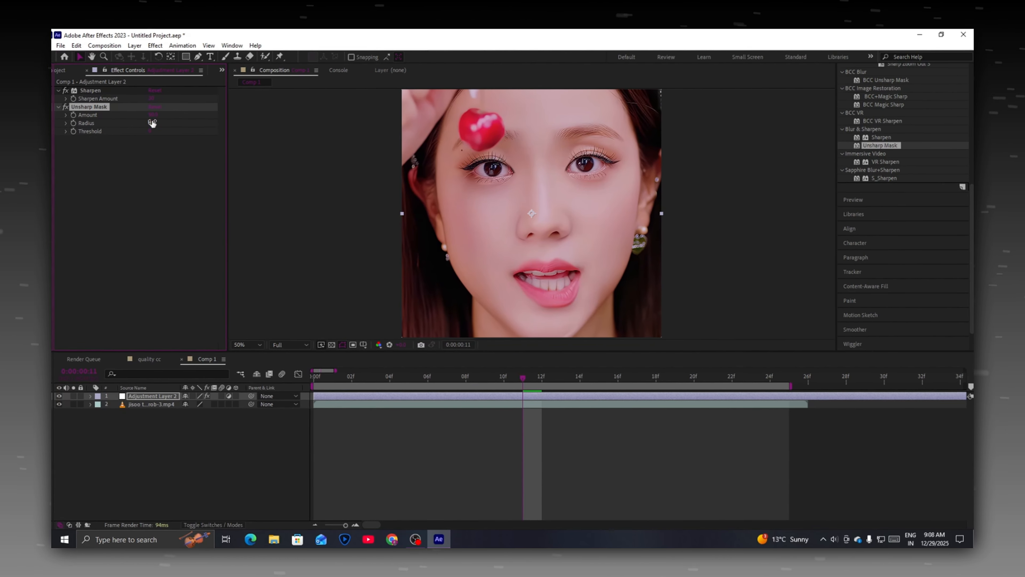
Step: Search the effects for "hue", apply Hue/Saturation to the adjustment layer, and raise its Master Saturation slightly
scroll(903, 182, up, 6)
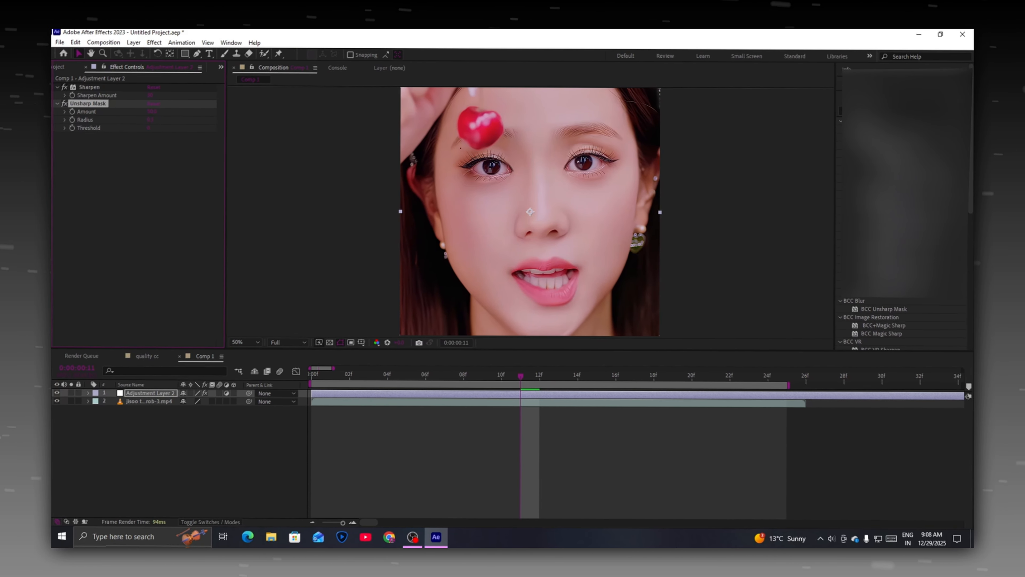
click(888, 109)
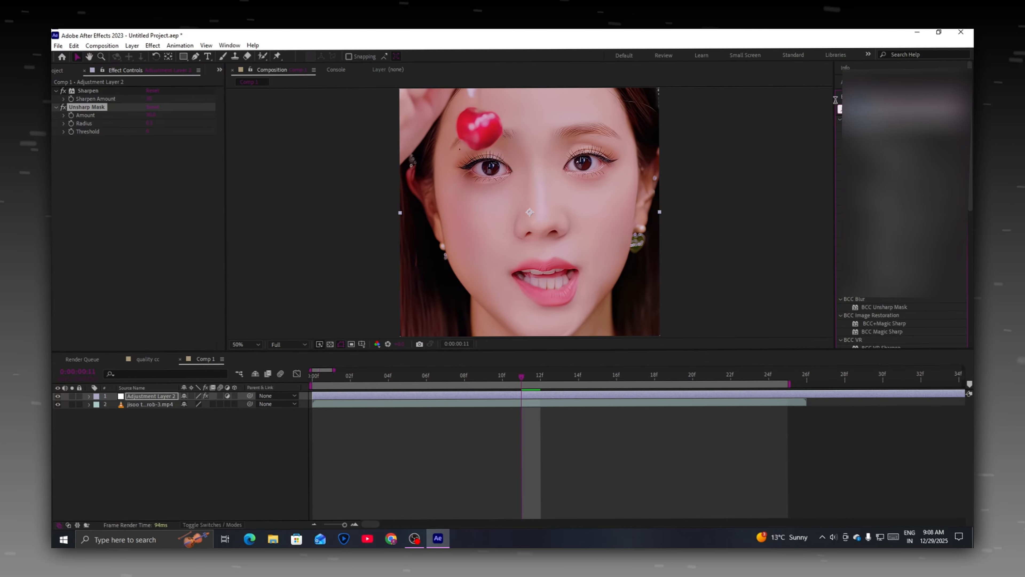
text(hue)
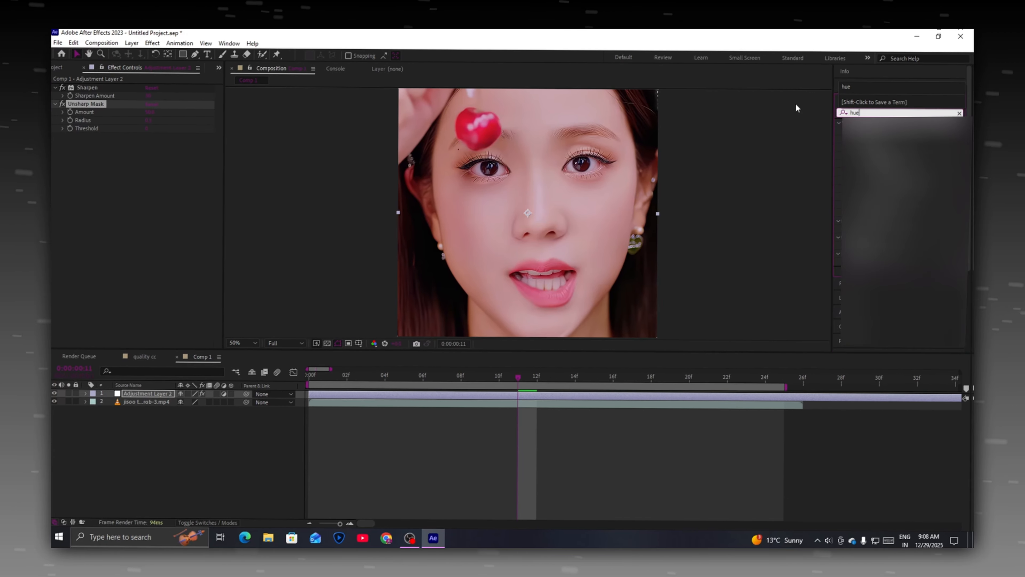
double_click(887, 245)
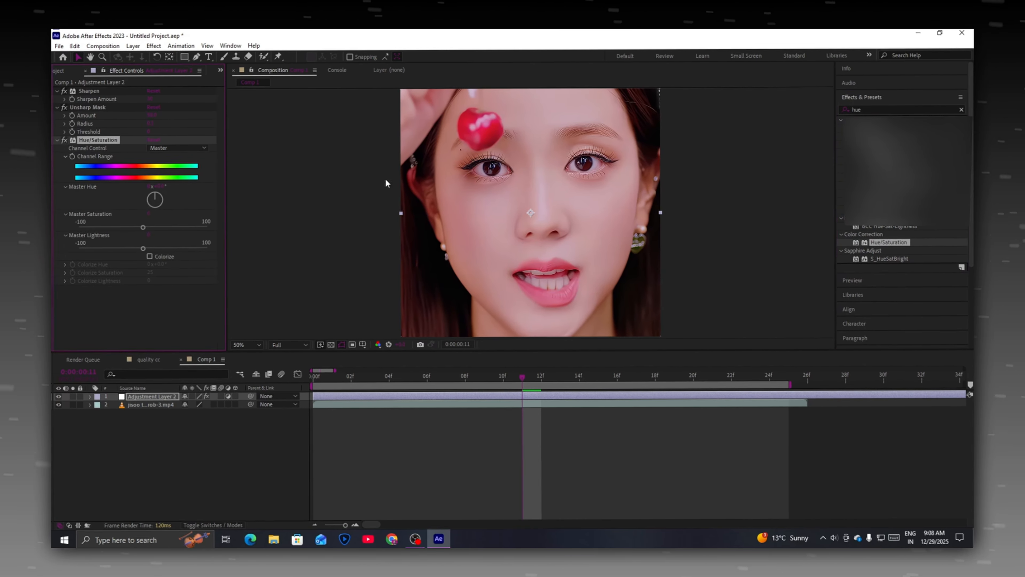
click(156, 226)
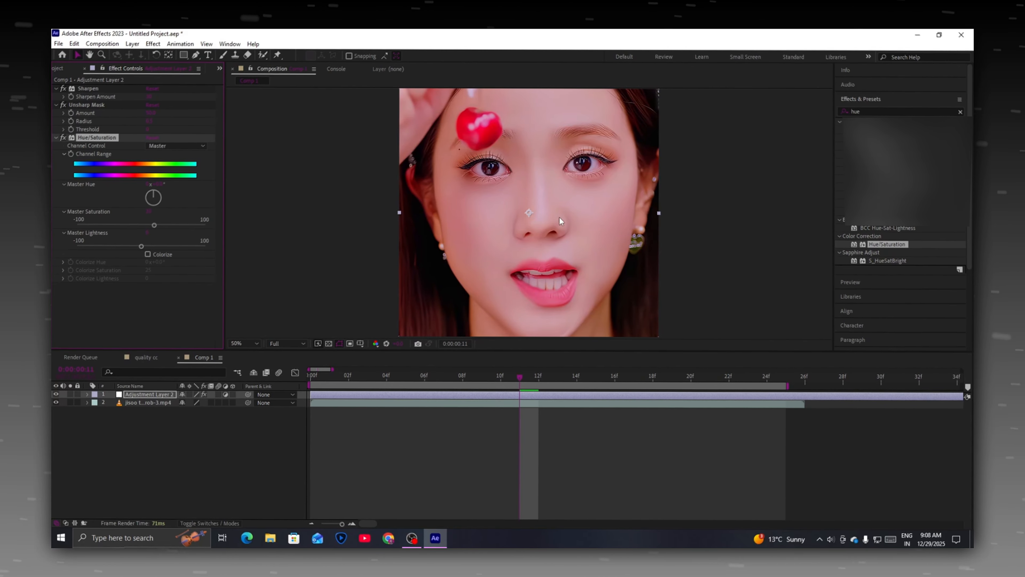
scroll(564, 200, down, 2)
scroll(564, 200, up, 2)
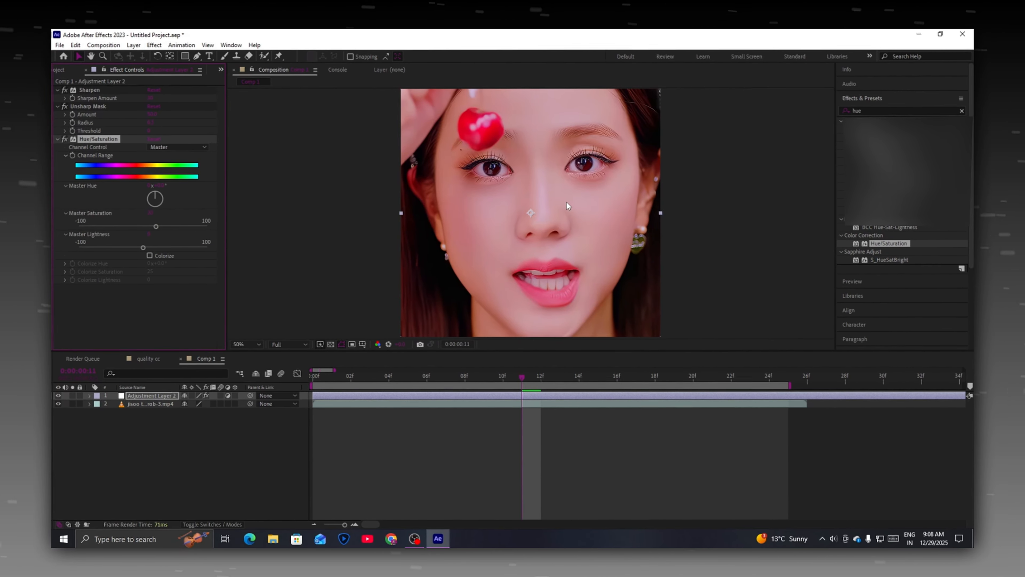
Step: Collapse the settings of Hue/Saturation, Unsharp Mask and Sharpen
click(57, 137)
click(57, 105)
click(57, 89)
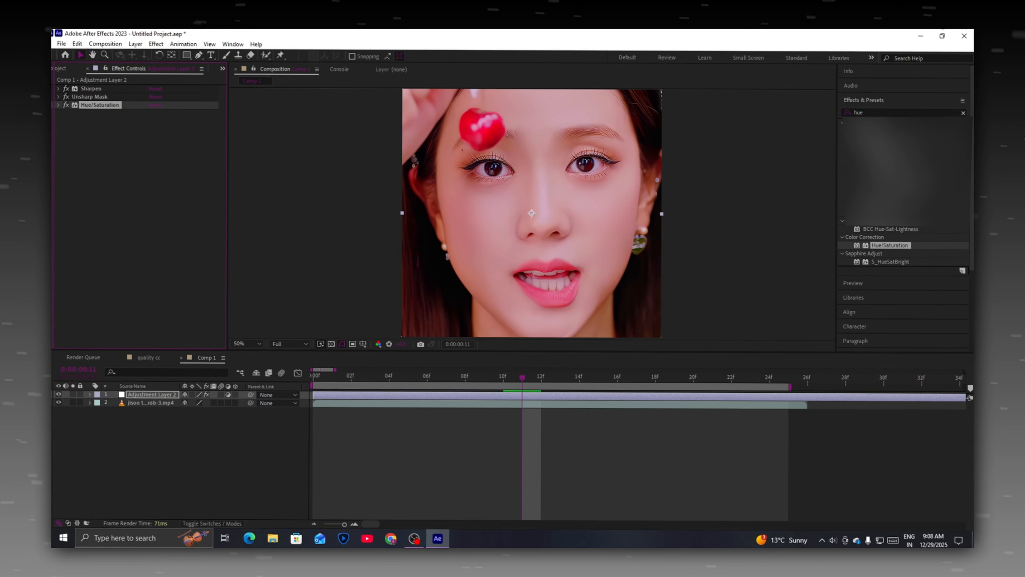
Step: Search the effects for "cont" and apply Brightness & Contrast to the adjustment layer
double_click(852, 109)
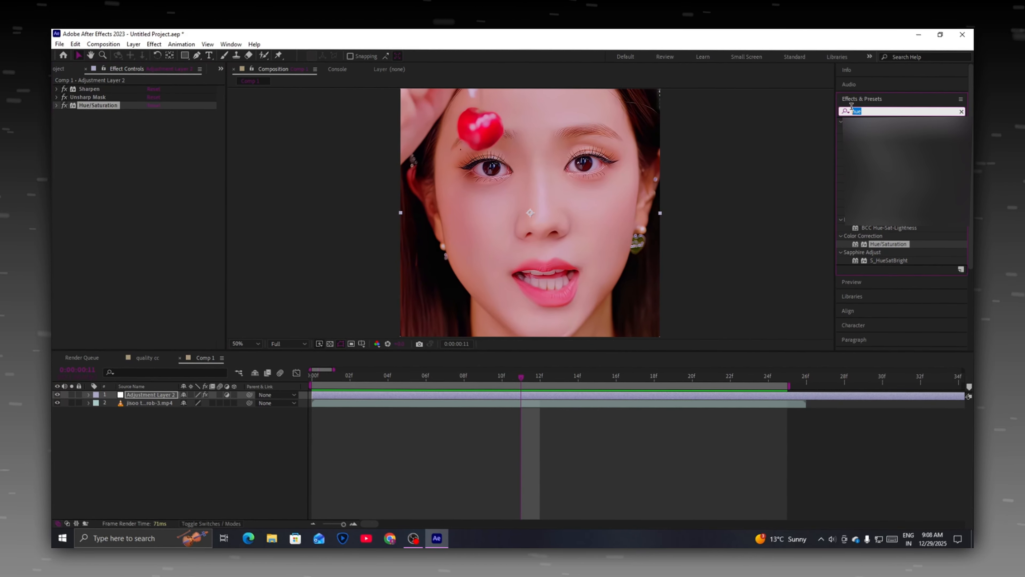
key(BackSpace)
text(s)
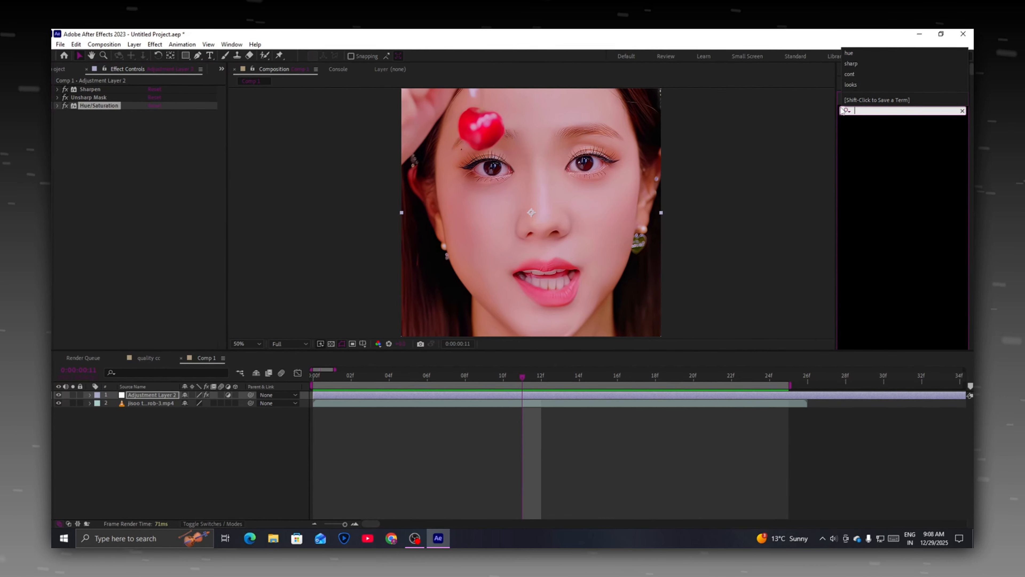
key(BackSpace)
text(cont)
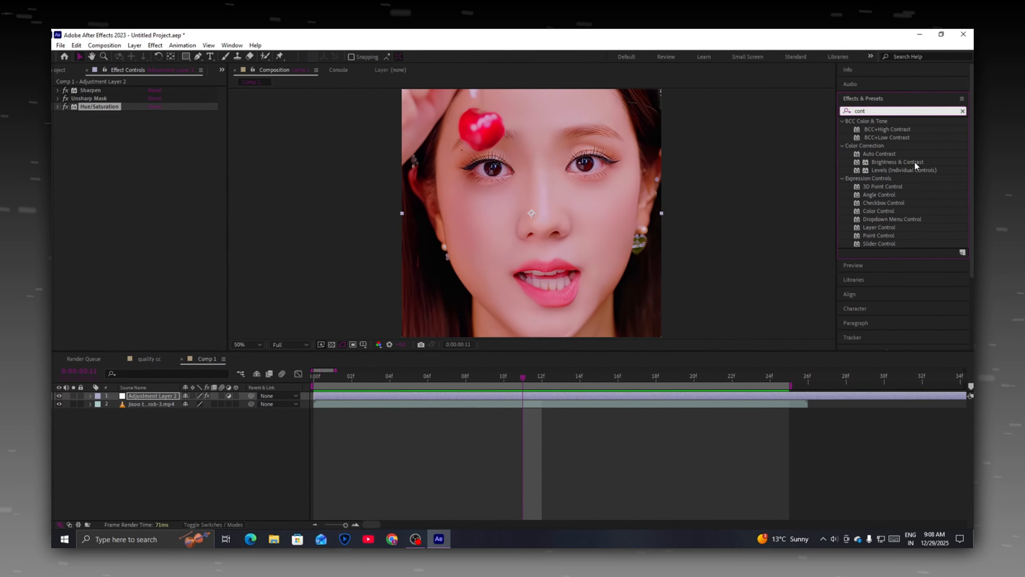
double_click(915, 162)
Step: Set the Brightness & Contrast effect's Brightness to 7 and its Contrast to 10
click(152, 121)
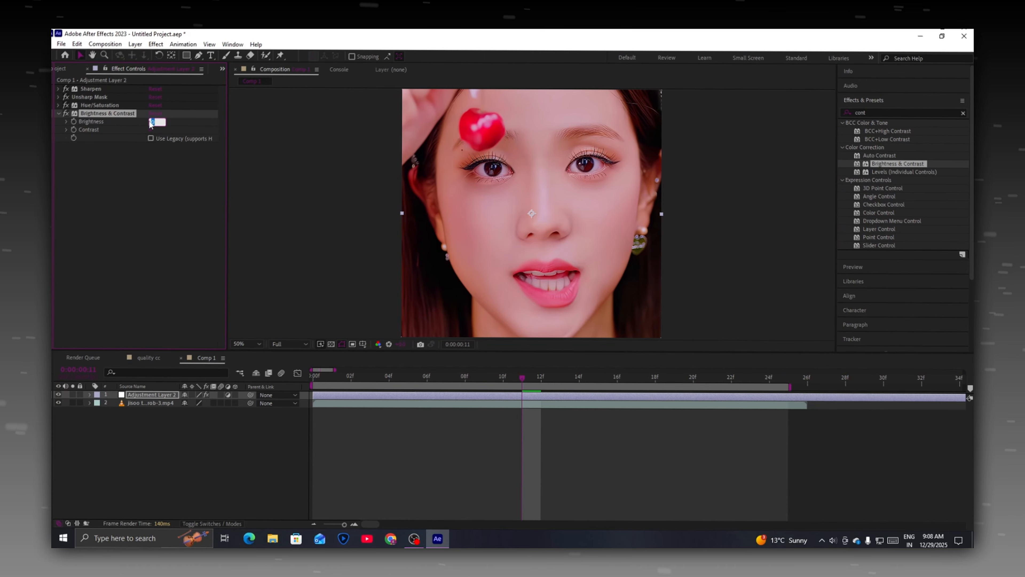
text(7)
click(149, 132)
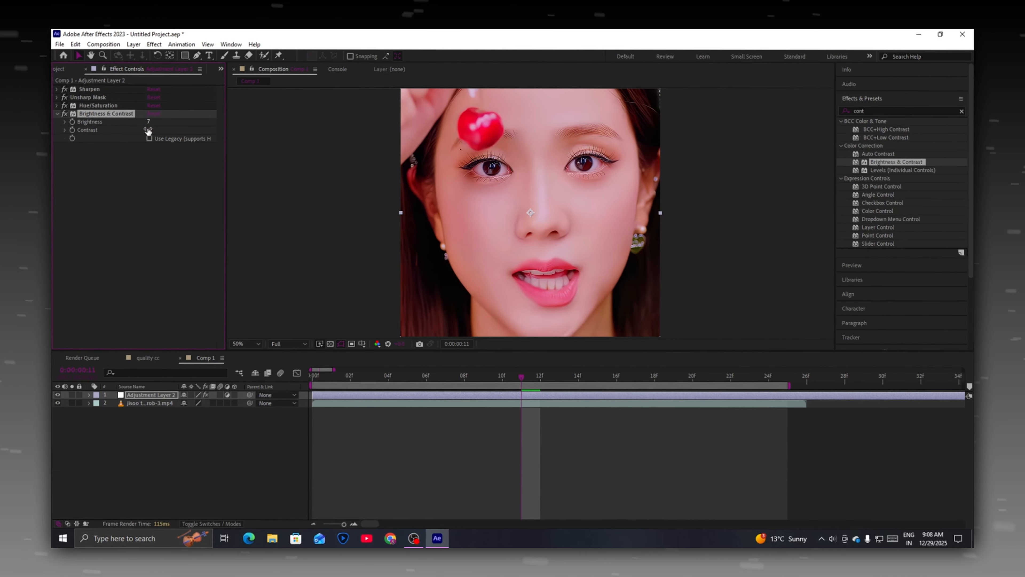
text(1)
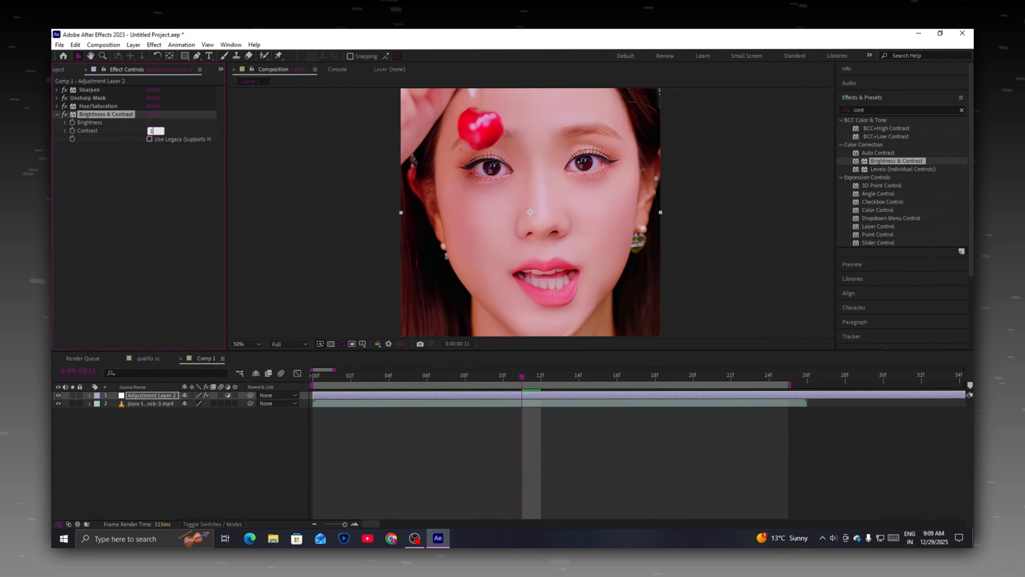
text(0)
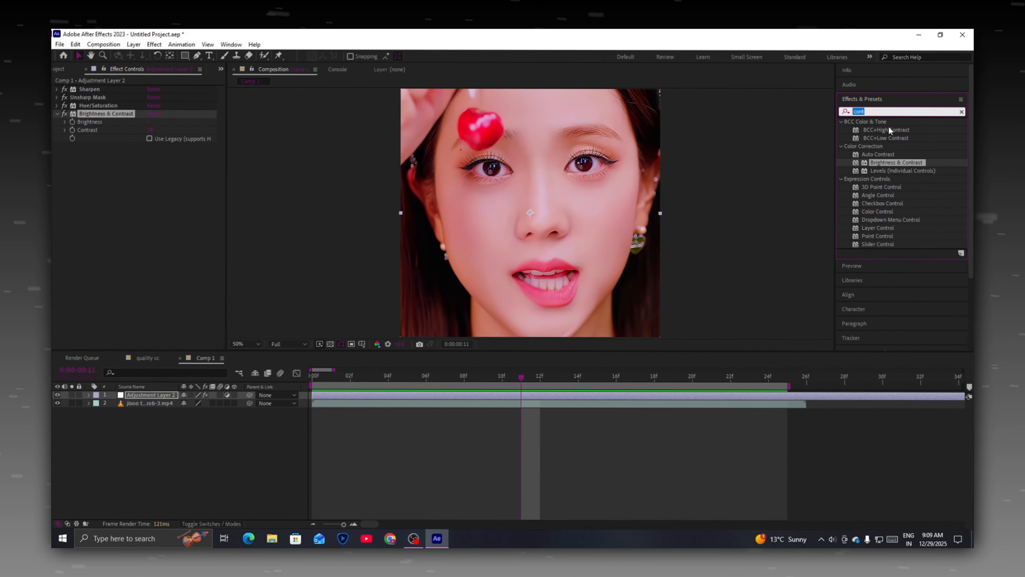
Step: Search the effects for "curve", apply Curves to the adjustment layer, and pull the shadow part of the RGB curve slightly down
text(curve)
double_click(876, 195)
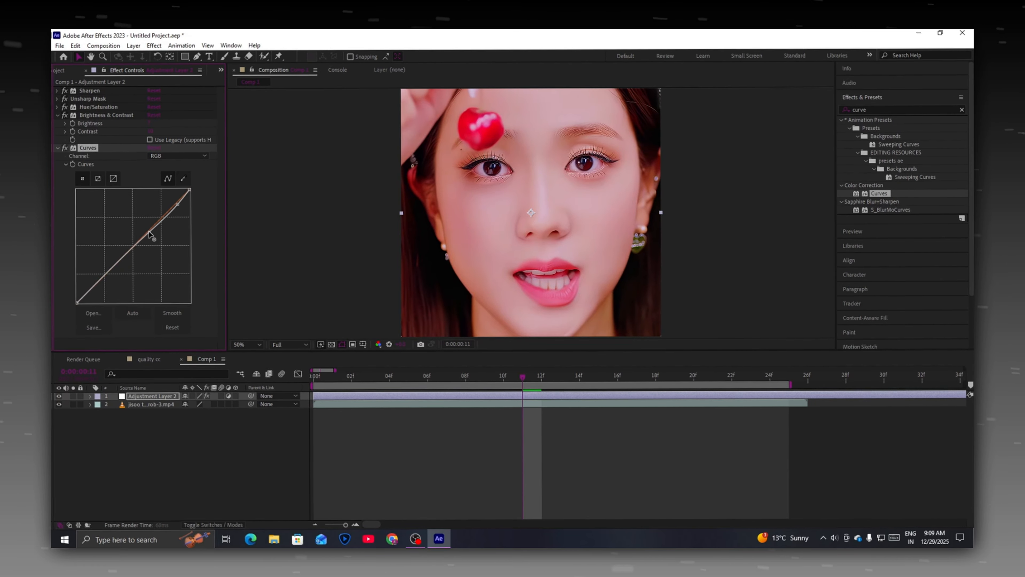
drag(129, 252, 97, 288)
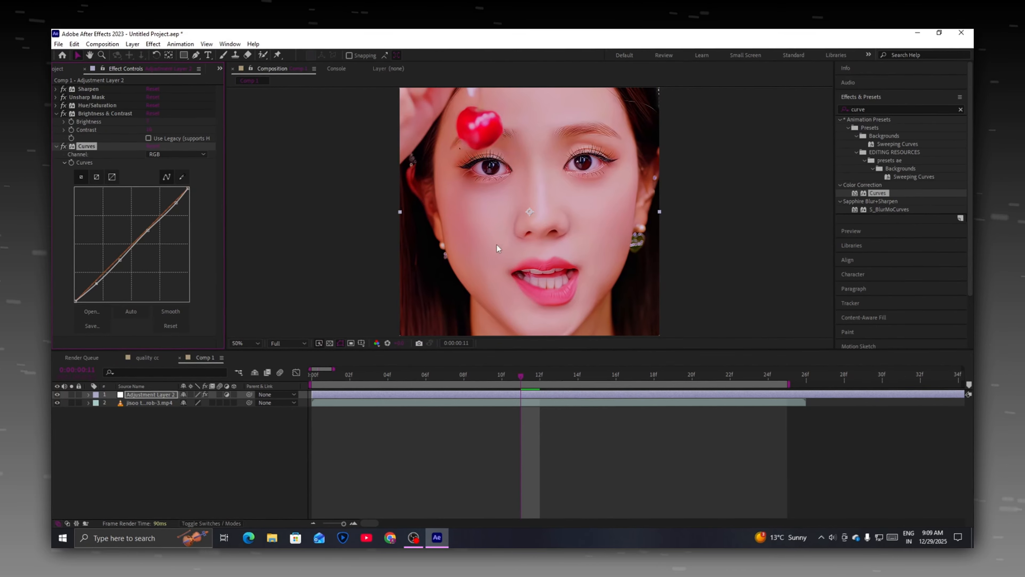
scroll(533, 181, up, 2)
scroll(534, 182, down, 4)
scroll(533, 182, up, 4)
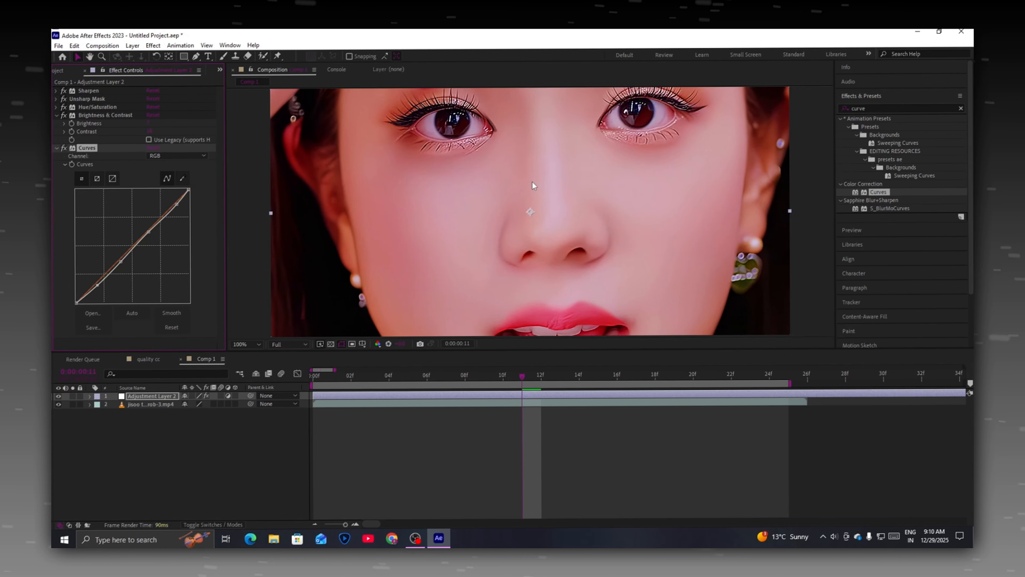
scroll(524, 182, down, 2)
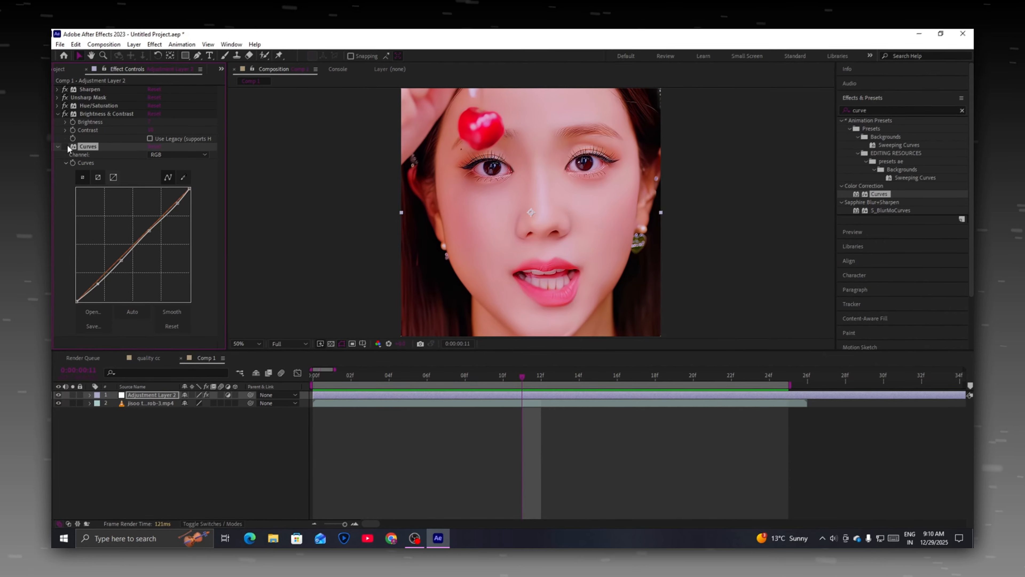
Step: Collapse Curves and Brightness & Contrast, and reorder the effects so Curves comes first and Hue/Saturation second, above Sharpen
click(58, 145)
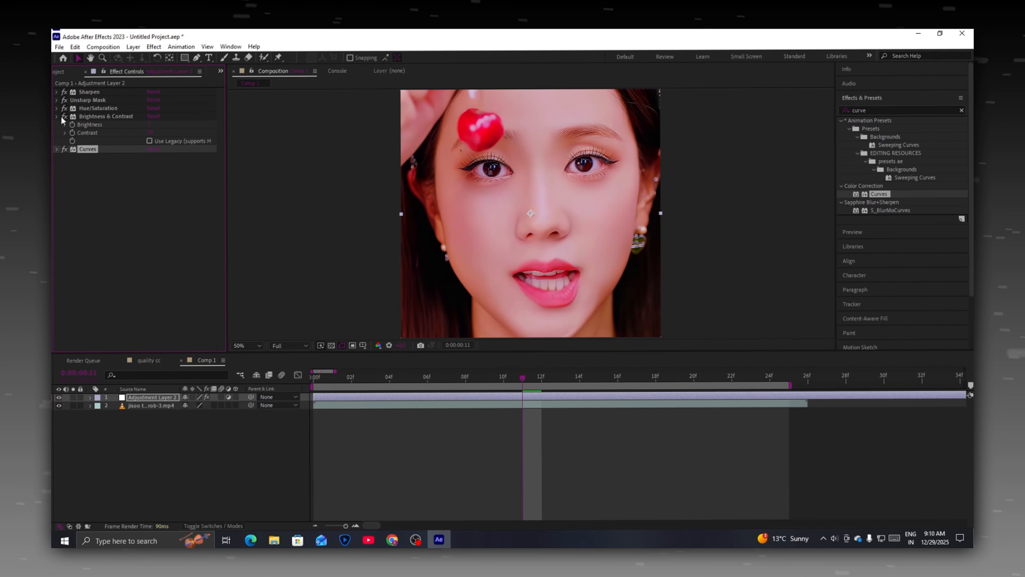
click(56, 117)
drag(91, 121, 96, 94)
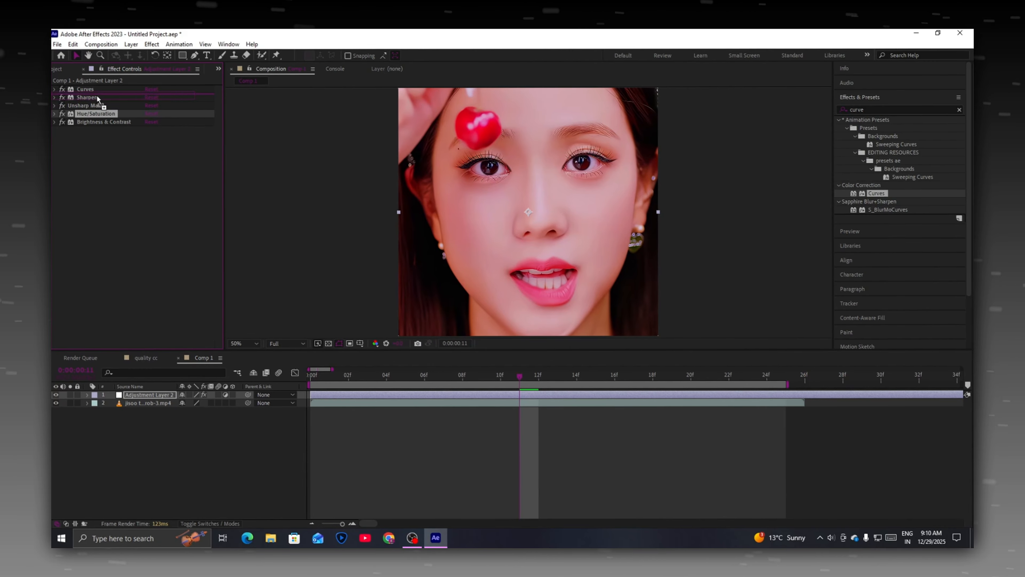
Step: Play back and scrub through the composition to preview the color correction
key(space)
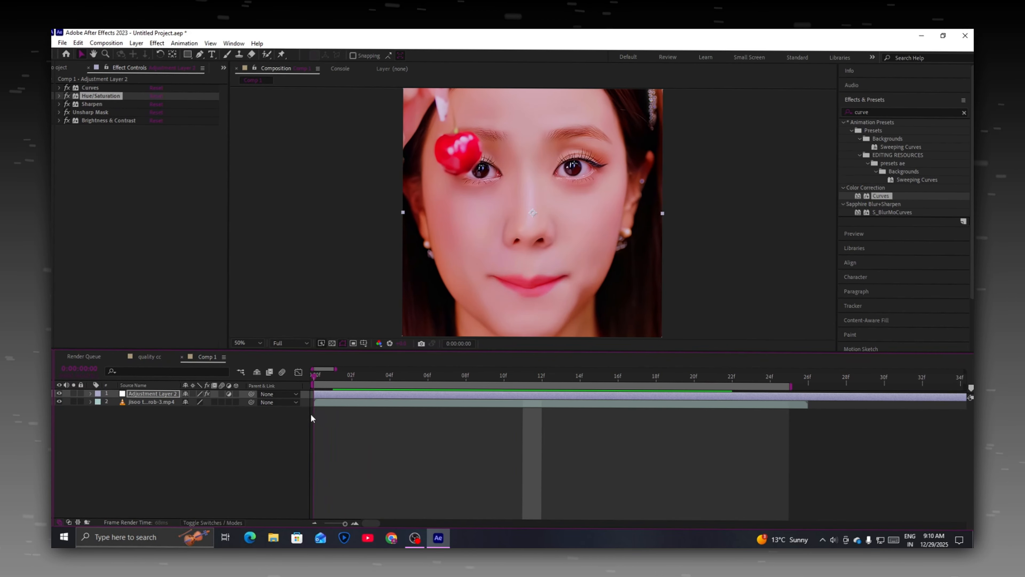
drag(762, 387, 484, 383)
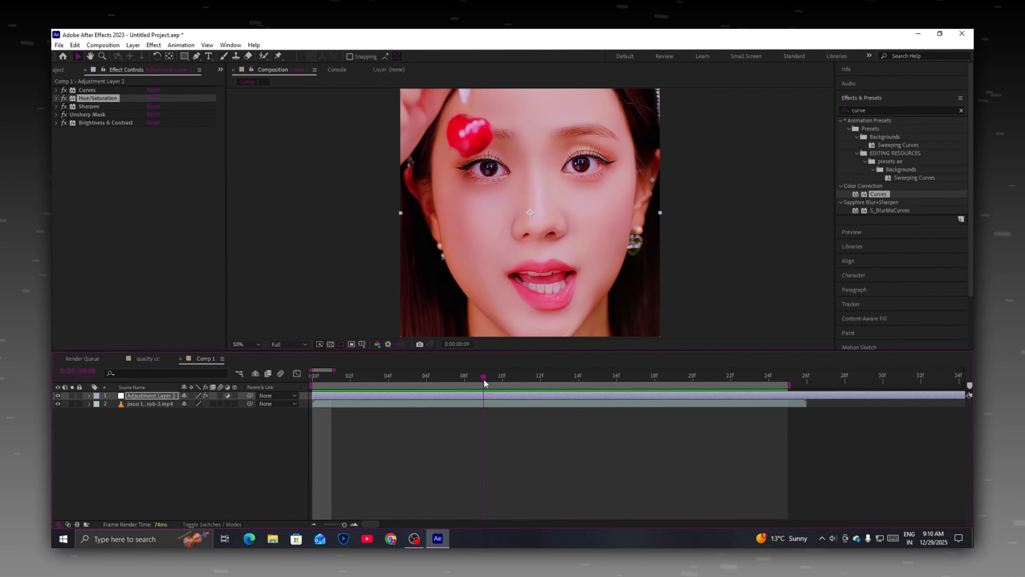
key(space)
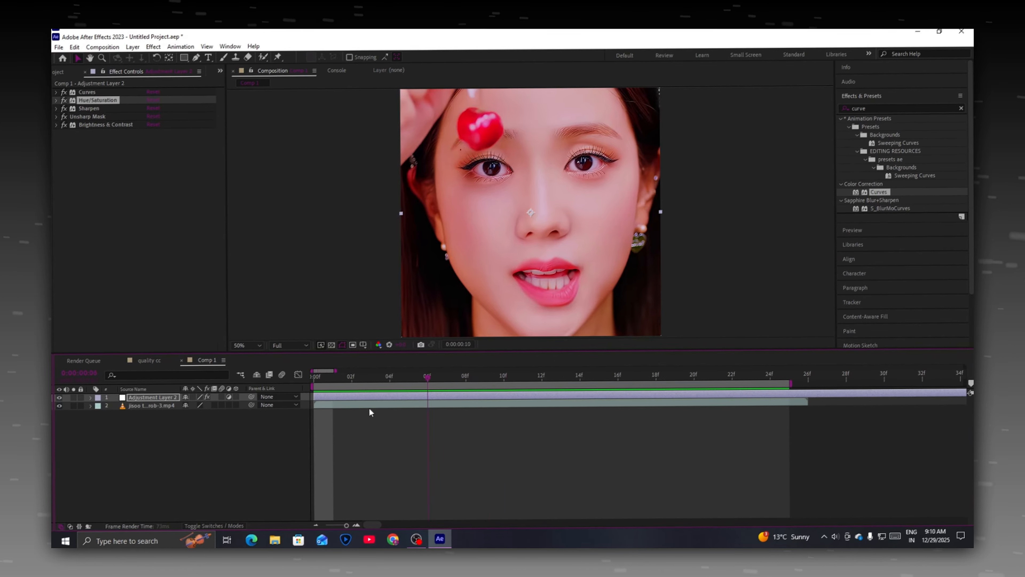